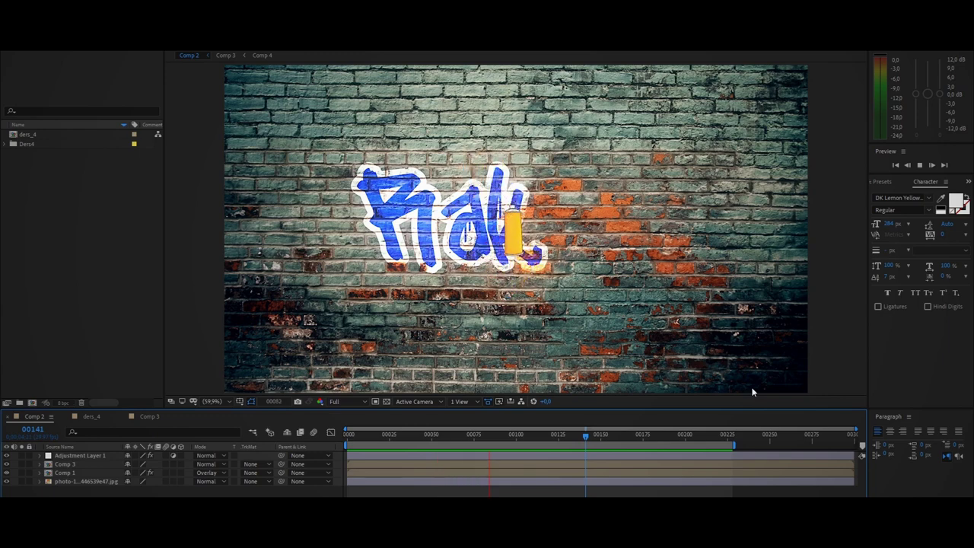
- Look through popular fonts in the browser, then return to After Effects
key("alt+Tab")
scroll(456, 357, "down", 3)
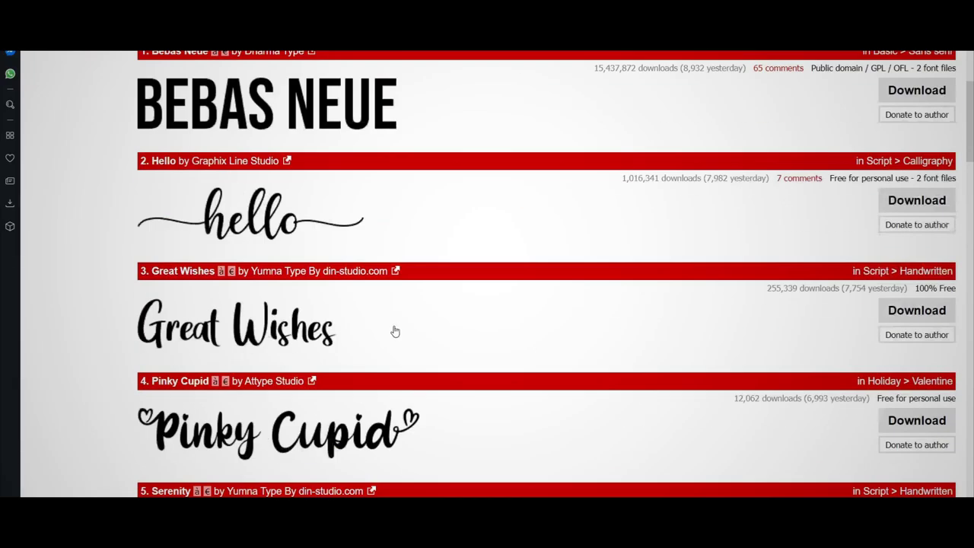
scroll(365, 346, "down", 3)
scroll(304, 346, "down", 5)
scroll(227, 343, "up", 1)
scroll(226, 344, "up", 2)
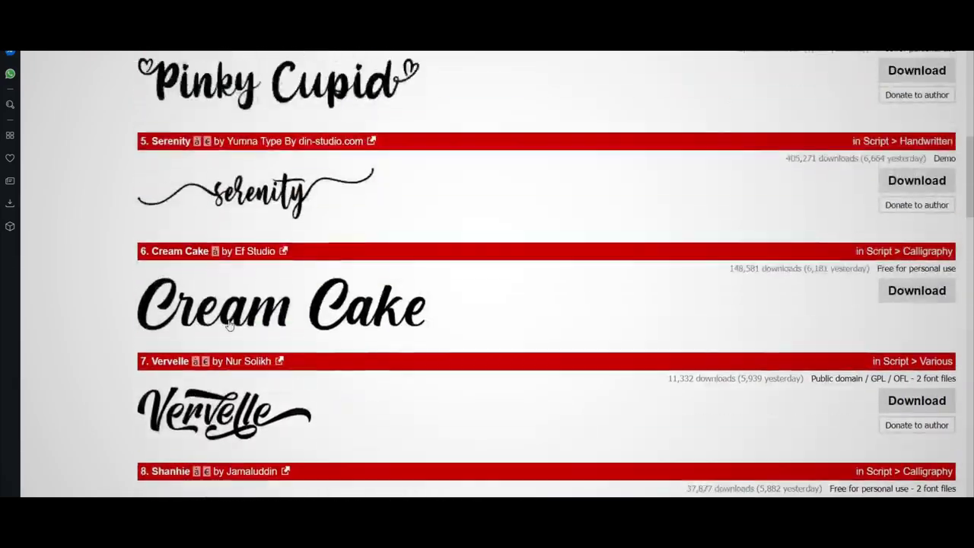
scroll(433, 357, "up", 6)
scroll(433, 357, "up", 1)
key("alt+Tab")
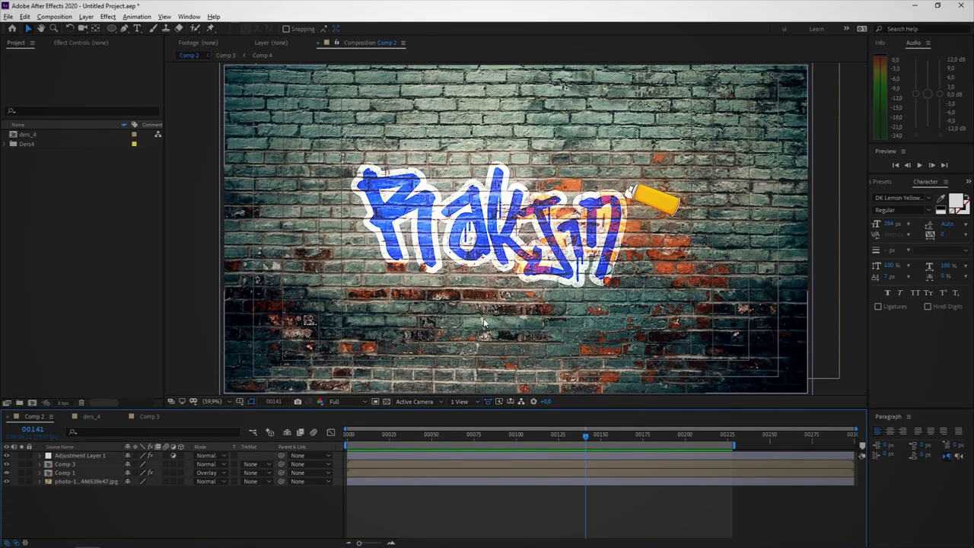
- Open the ders_4 composition, pick the Pen tool and zoom the viewer to 200%
left_click(104, 419)
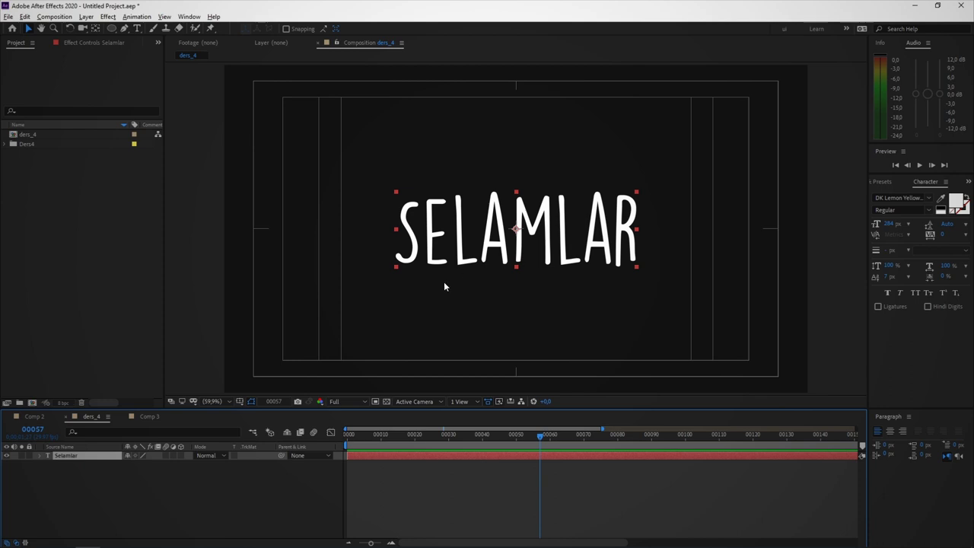
left_click(123, 31)
scroll(407, 219, "up", 2)
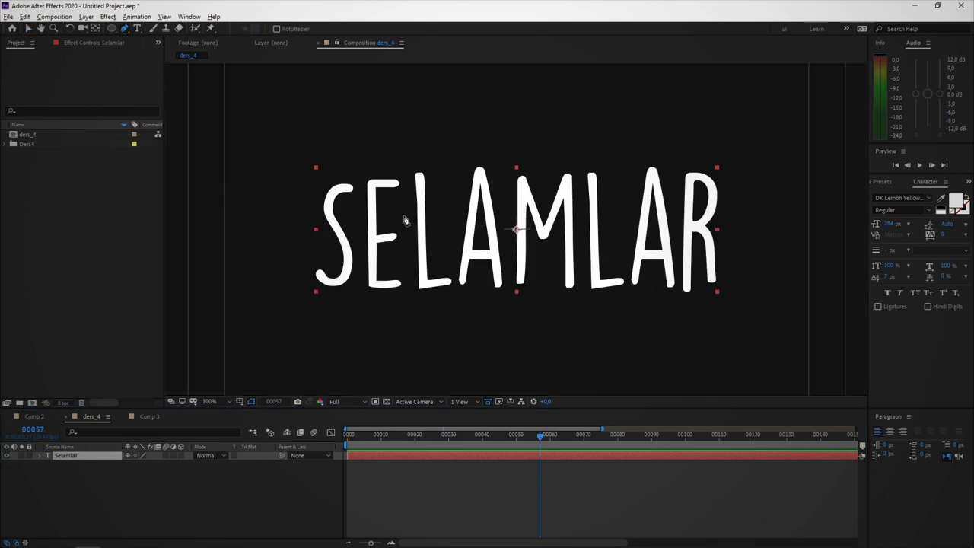
scroll(426, 224, "up", 2)
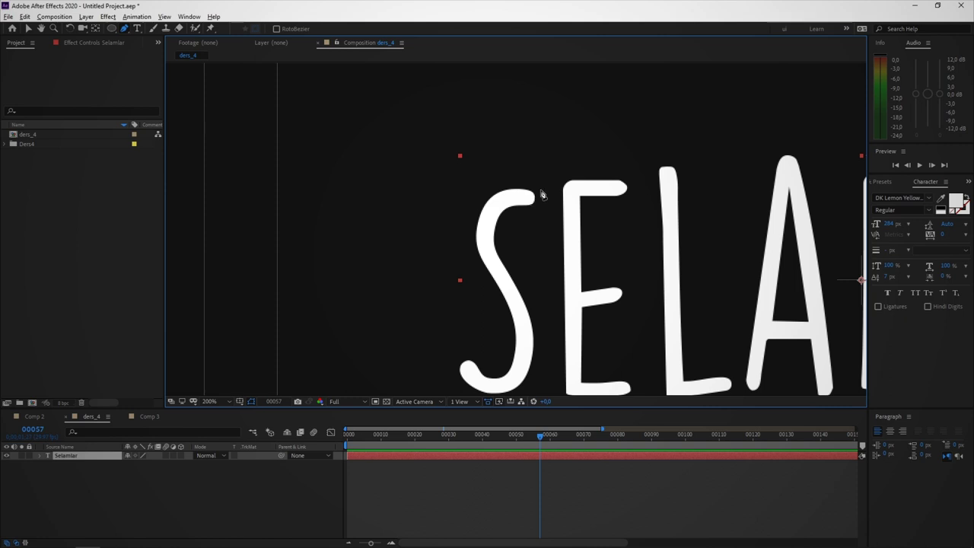
- Start the mask path with curved vertices down the S and up to the E
left_click(542, 197)
left_click_drag(497, 204, 490, 223)
left_click_drag(502, 273, 529, 303)
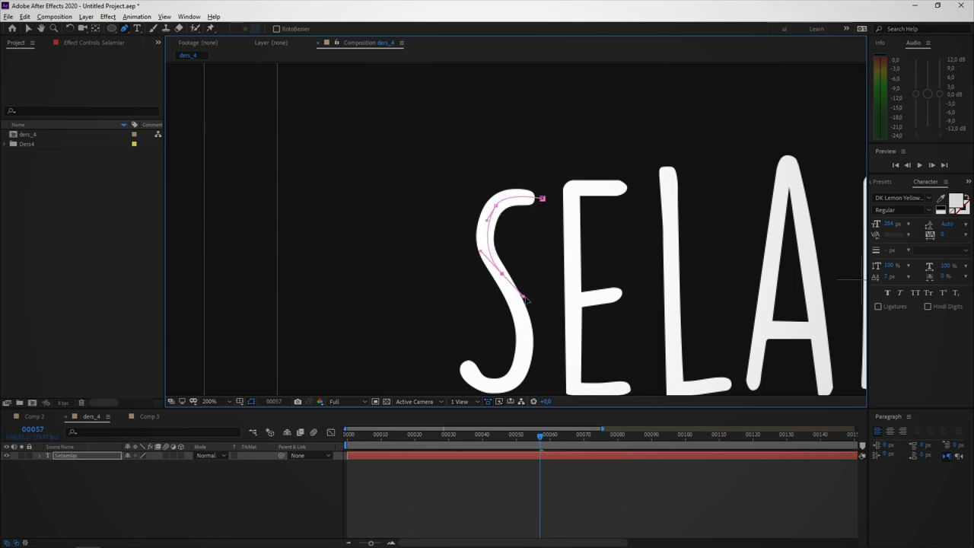
mouse_move(520, 368)
left_mouse_down()
mouse_move(512, 378)
mouse_move(468, 378)
left_mouse_up()
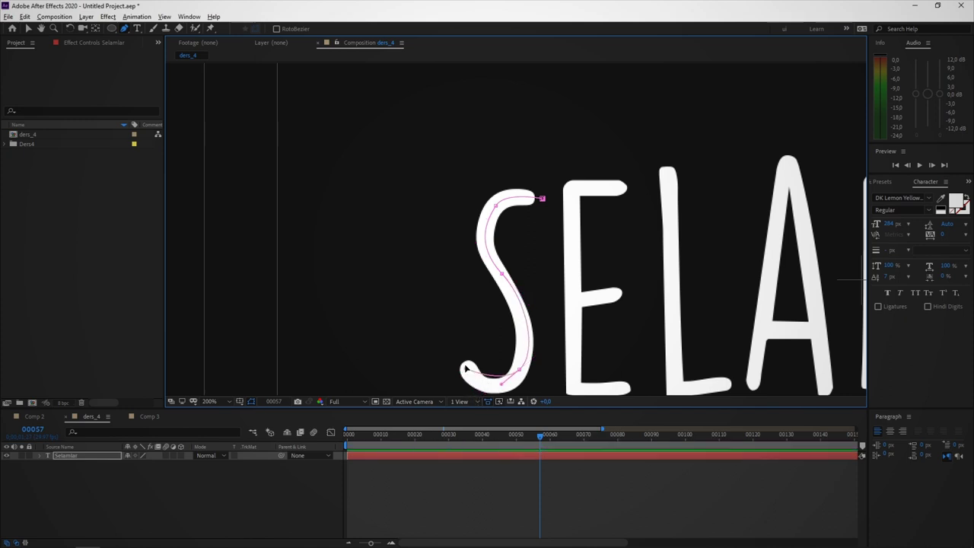
left_click(458, 348)
left_click_drag(550, 157, 553, 150)
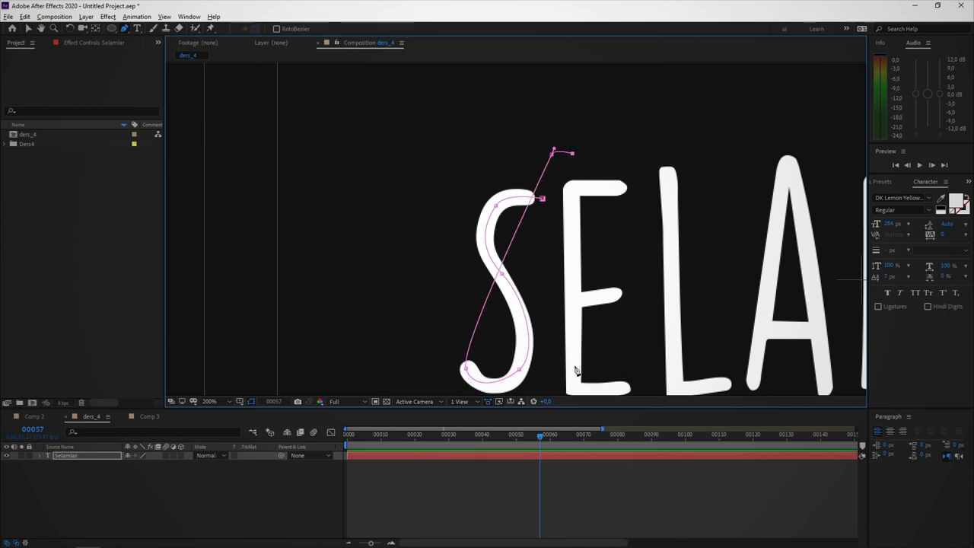
- Zigzag mask points through the E and down the first L
left_click(574, 393)
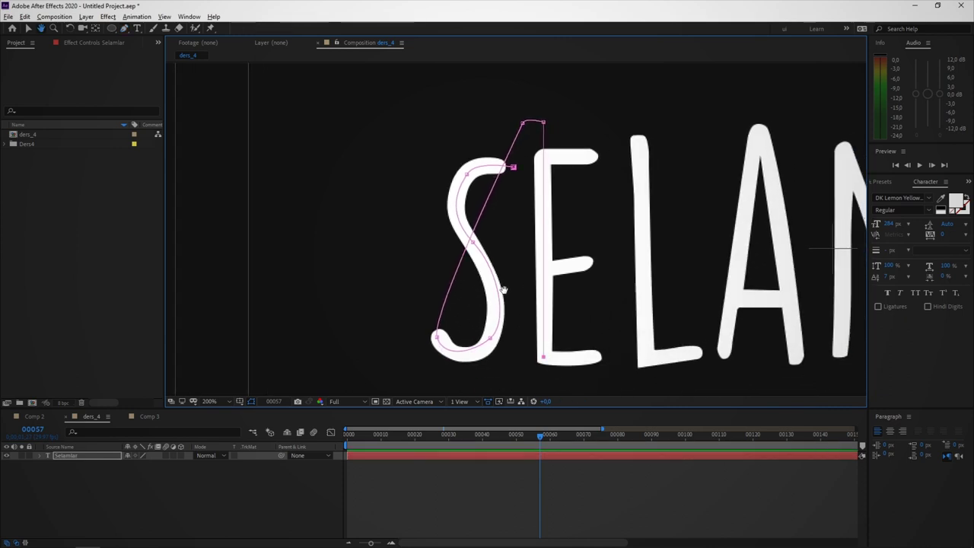
left_click(543, 123)
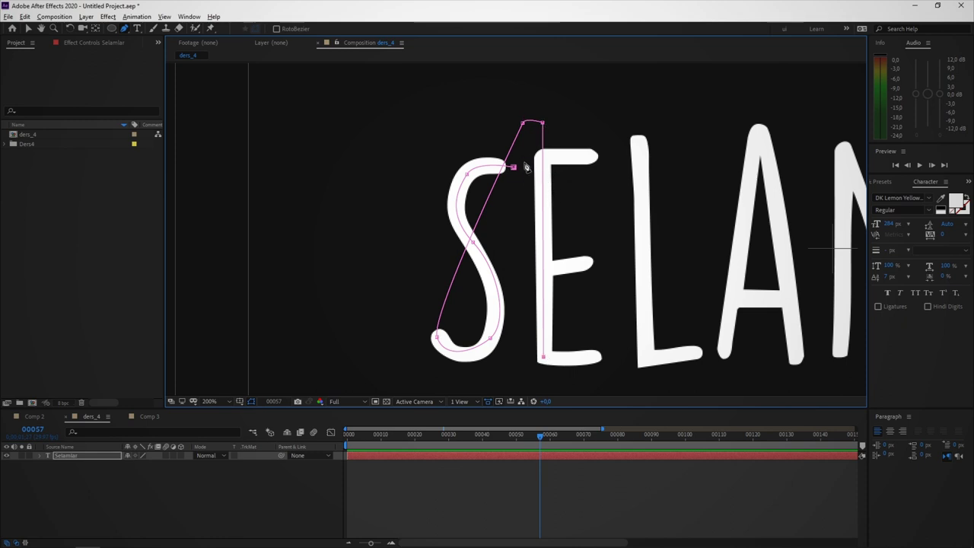
left_click(593, 155)
left_click(521, 271)
left_click(588, 266)
left_click(518, 362)
left_click(615, 103)
left_click(643, 361)
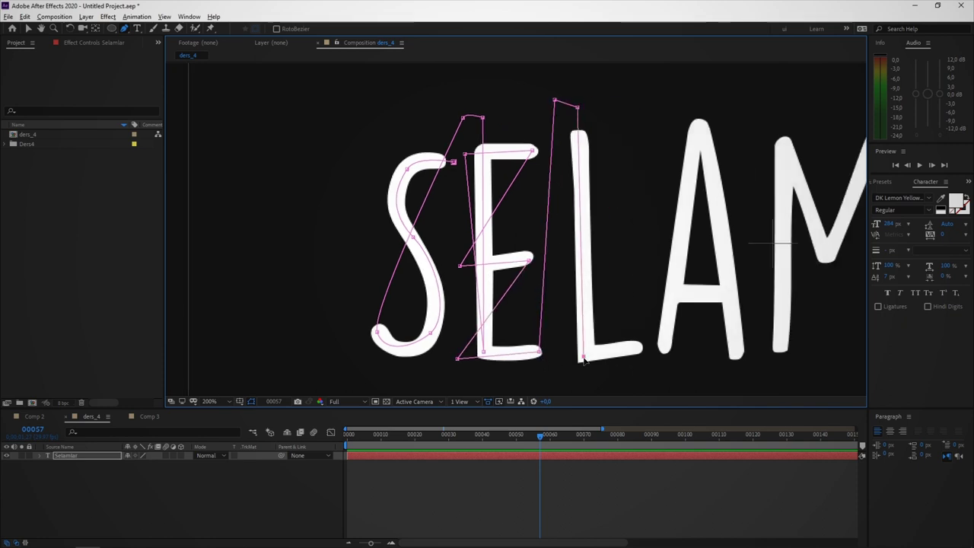
- Add mask points at the first A's corners and crossbar and around the M
left_click(519, 95)
left_click(572, 89)
left_click(530, 342)
left_click(606, 348)
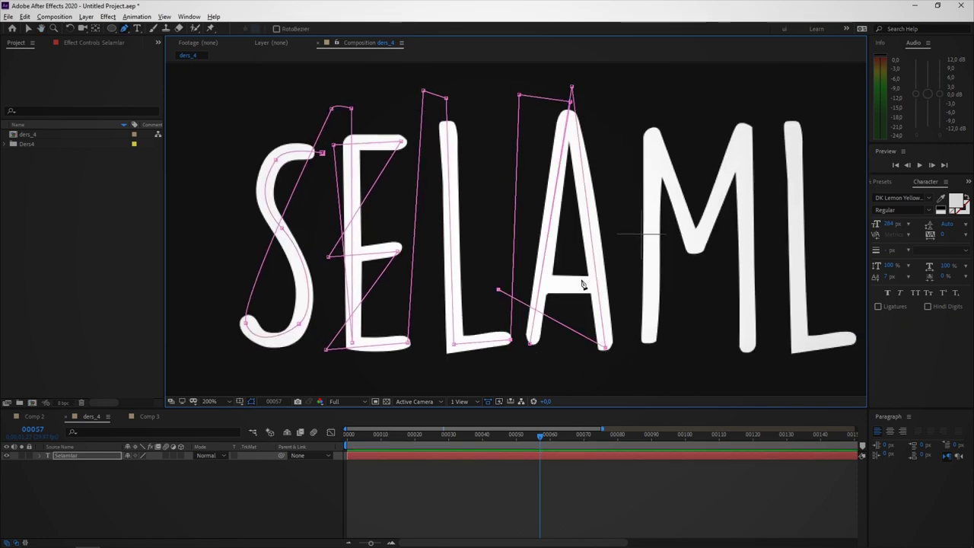
left_click(607, 279)
left_click(650, 339)
left_click(653, 136)
left_click(695, 248)
left_click(745, 127)
left_click(746, 347)
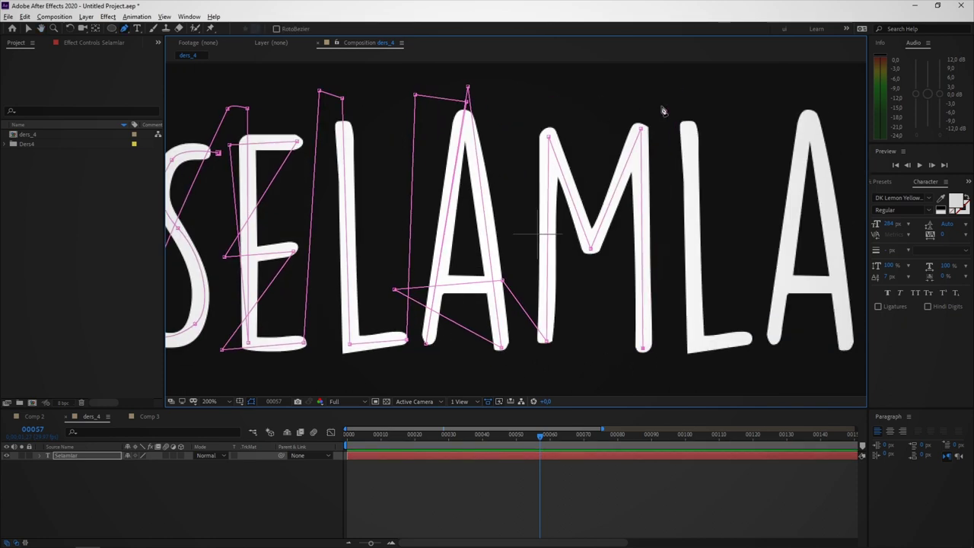
- Trace the path around the second L and the final A's corners
left_click(661, 105)
left_click(688, 89)
left_click(695, 343)
left_click(670, 94)
left_click(710, 101)
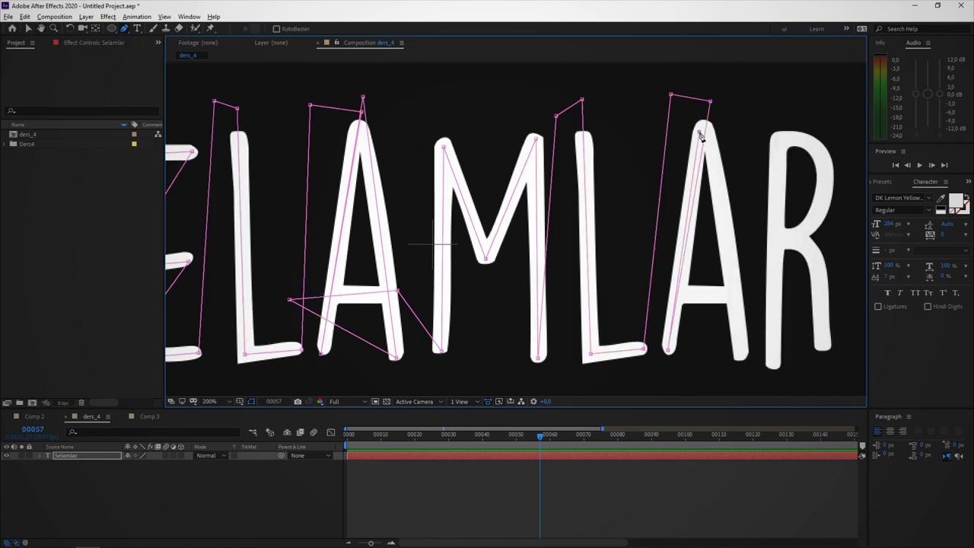
left_click(666, 350)
left_click(741, 357)
- Finish the path through the final A's crossbar and curve it along the R
left_click(666, 295)
left_click(745, 295)
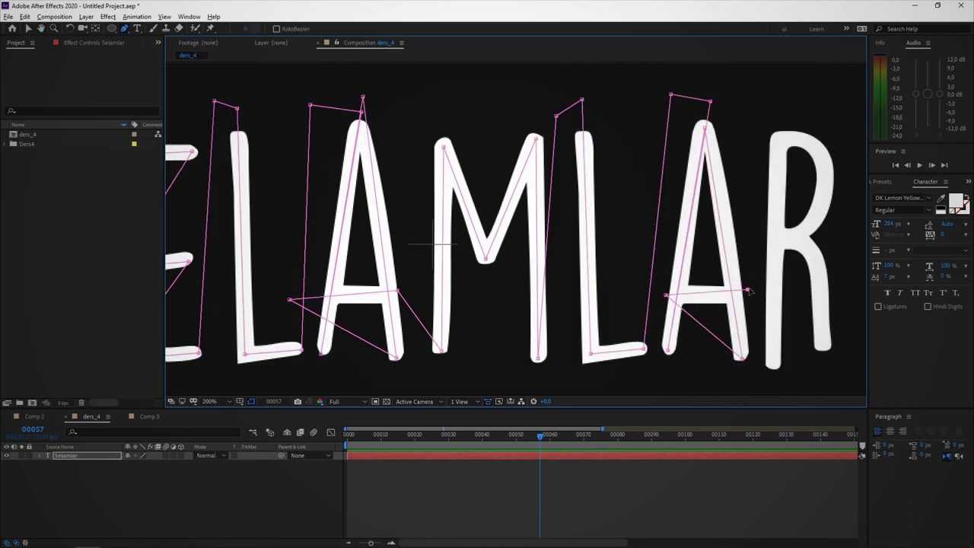
left_click(751, 116)
left_click(779, 124)
left_click(758, 138)
left_click(773, 360)
left_click(799, 241)
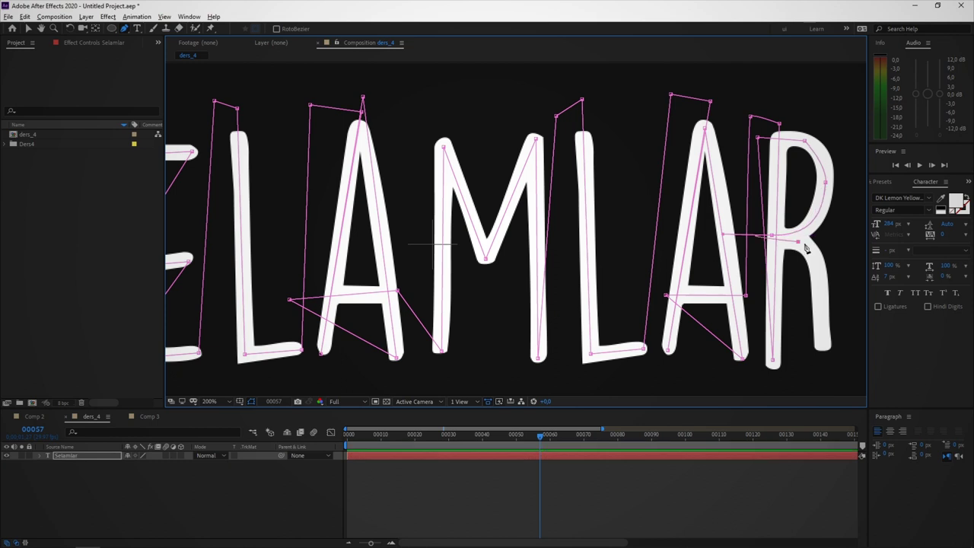
left_click_drag(805, 246, 697, 238)
left_click_drag(719, 348, 759, 363)
scroll(731, 213, "down", 1)
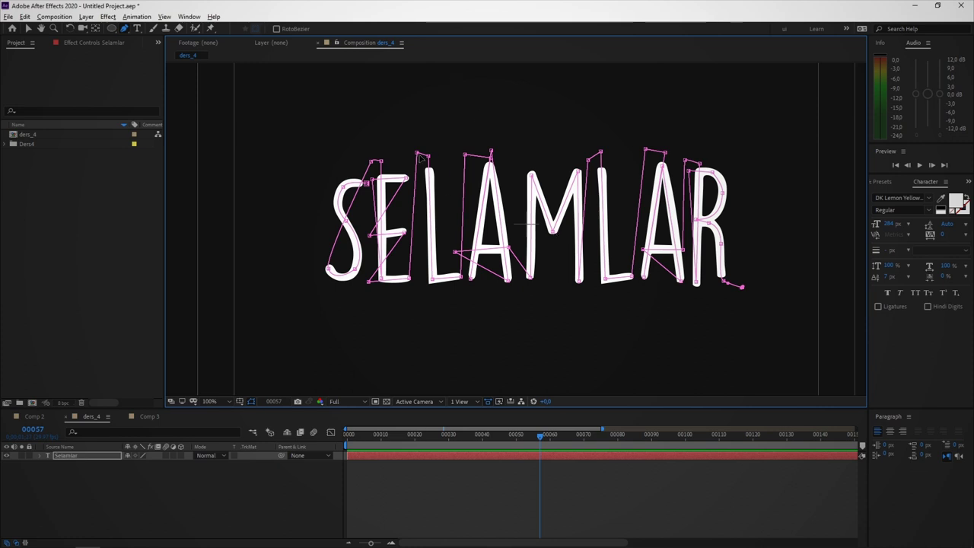
- Expand the Selamlar layer to reveal Mask 1 and show its effect controls
left_click(39, 457)
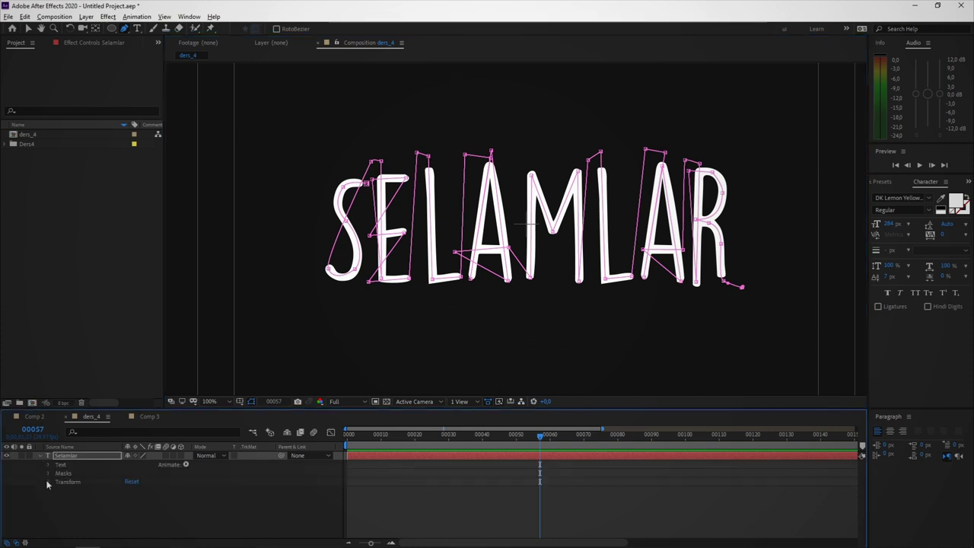
left_click(48, 472)
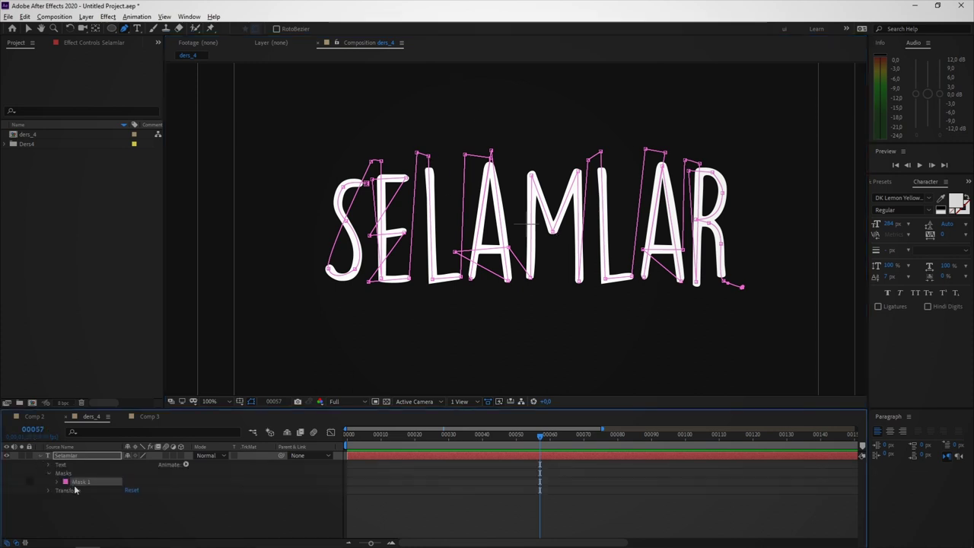
left_click(89, 43)
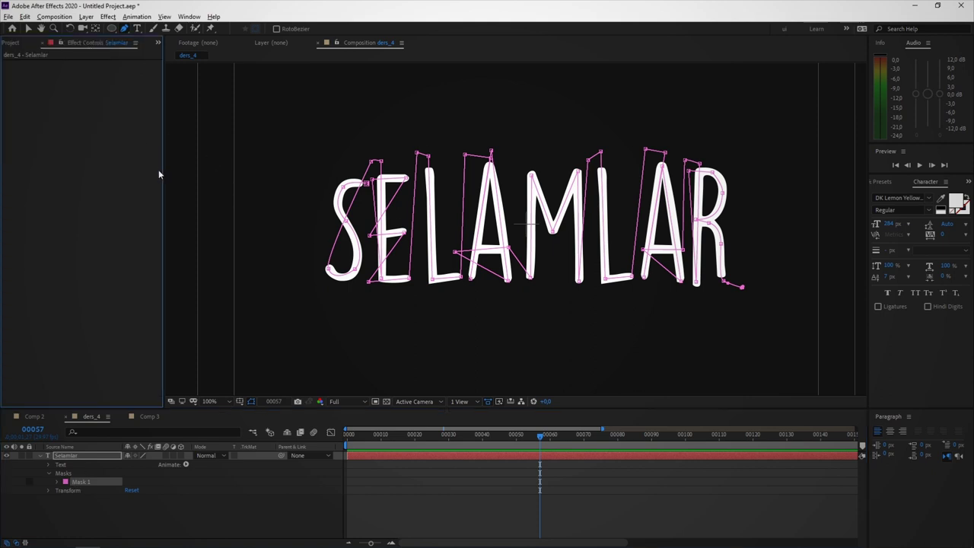
- Search 'stroke' in Effects & Presets and apply Stroke to the Selamlar layer
key("ctrl+5")
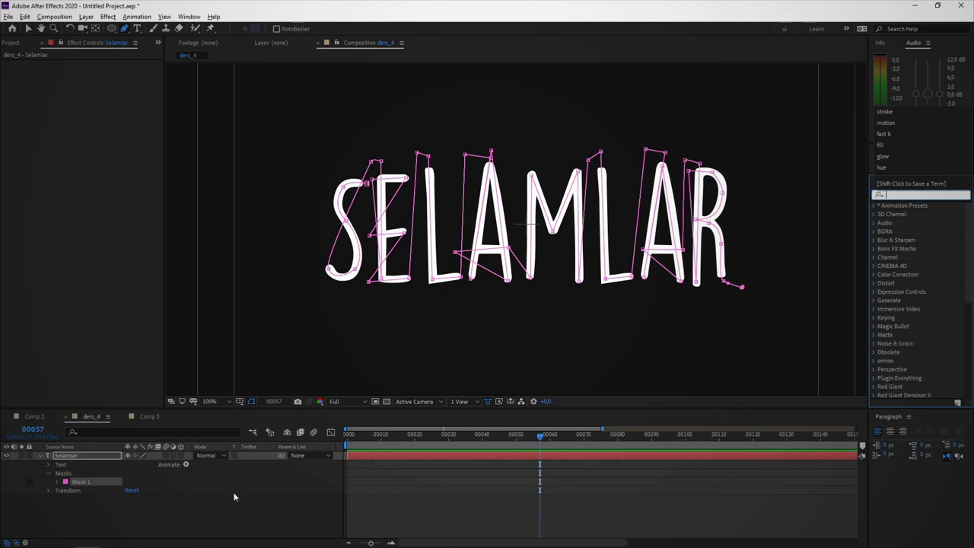
left_click(233, 496)
left_click(921, 195)
type("storke")
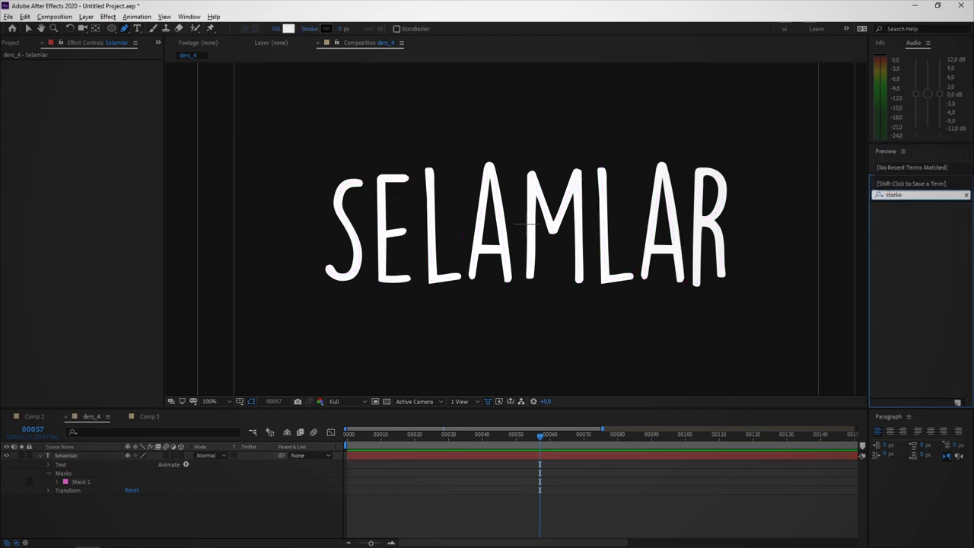
left_click_drag(904, 326, 83, 444)
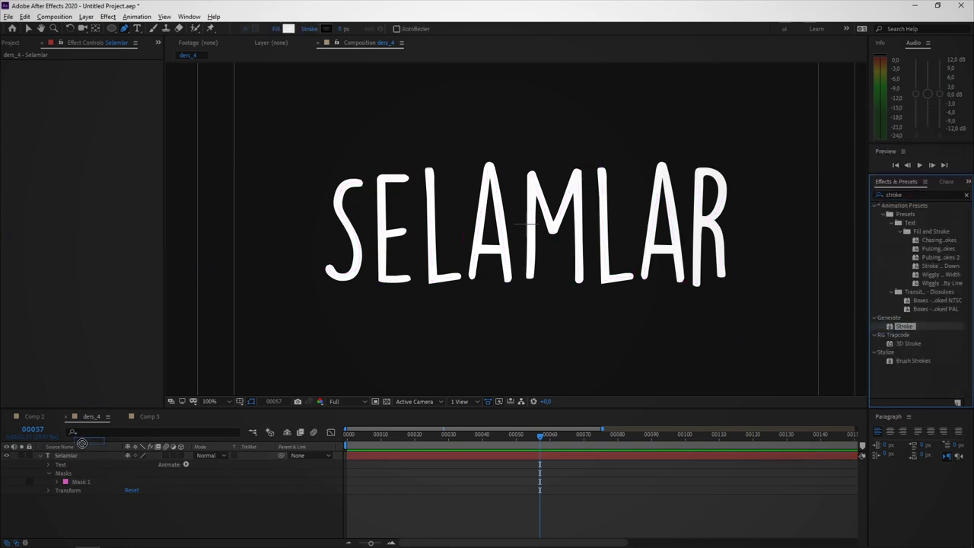
left_click_drag(83, 444, 90, 179)
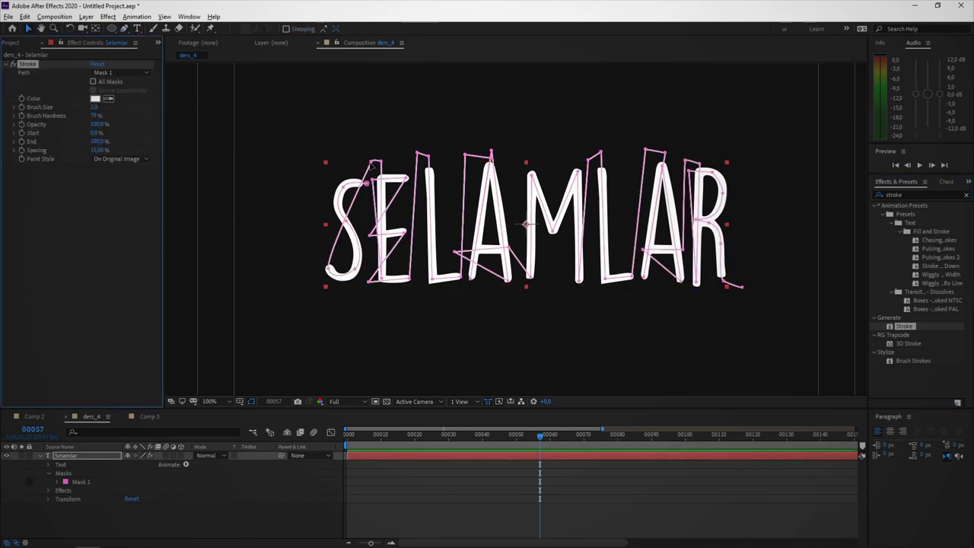
- Set the Stroke colour to red FF0000 and raise Brush Size to 13
scroll(513, 228, "up", 2)
left_click(95, 98)
left_click(141, 27)
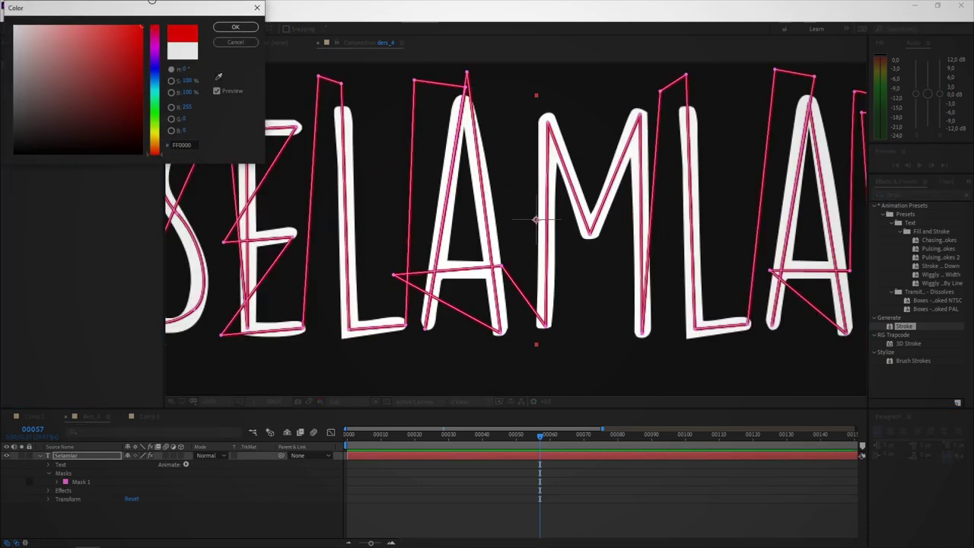
left_click(235, 27)
key("comma")
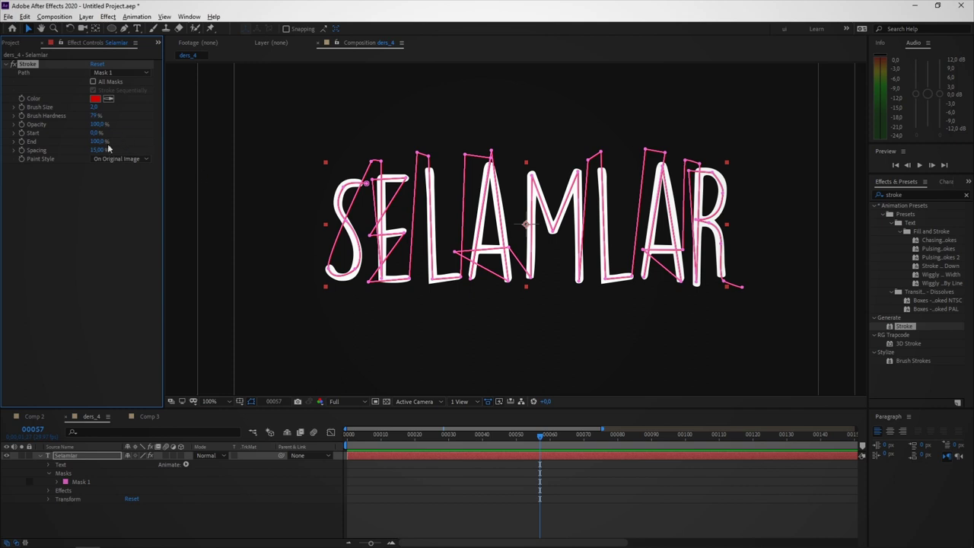
left_click_drag(93, 108, 146, 111)
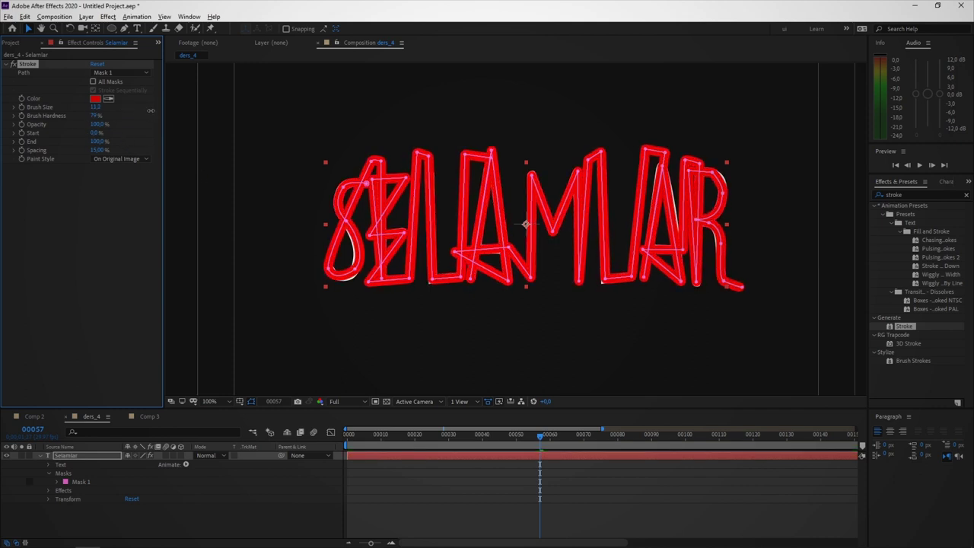
scroll(338, 284, "up", 1)
scroll(338, 284, "up", 1)
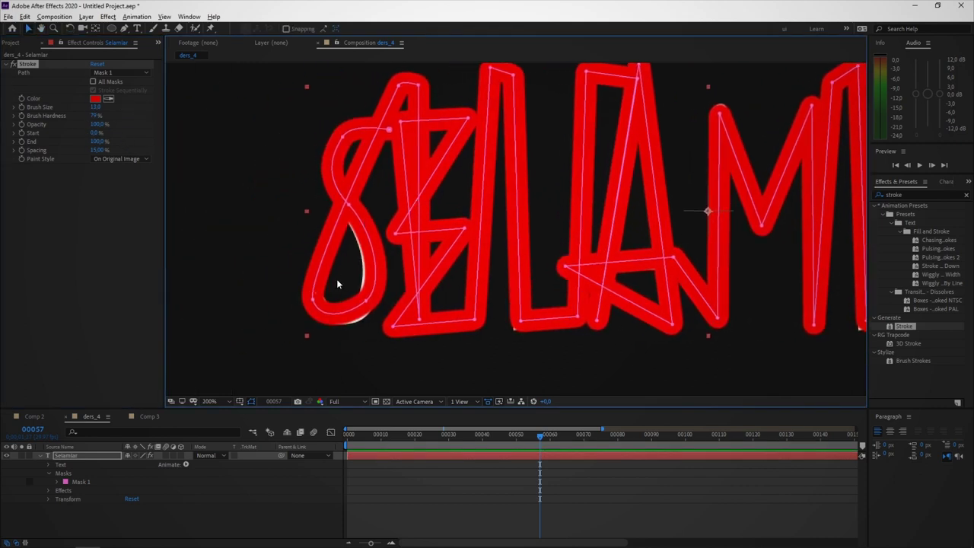
- Reshape Mask 1's vertices and handles to round the S's upper and lower curves
mouse_move(365, 307)
left_mouse_down()
mouse_move(318, 304)
mouse_move(365, 230)
mouse_move(361, 167)
left_mouse_up()
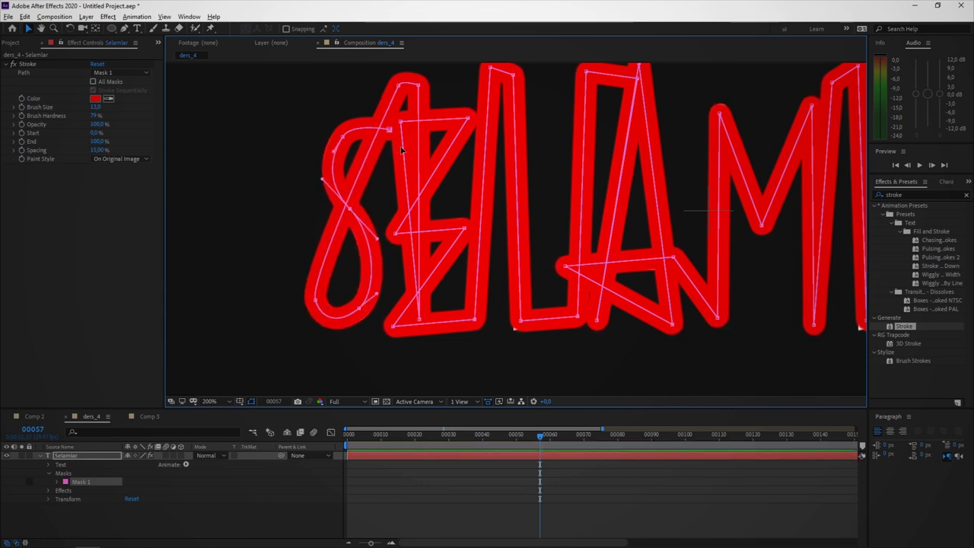
left_click(27, 64)
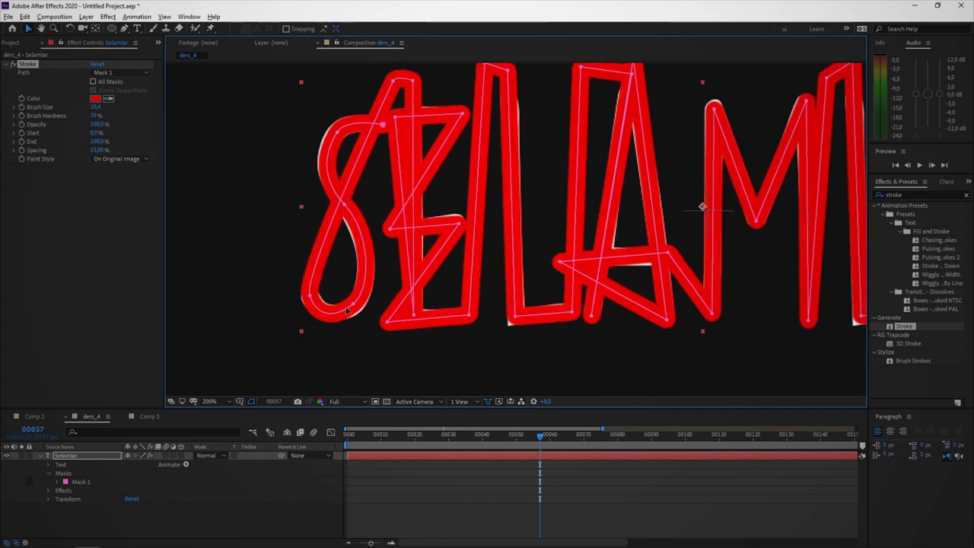
left_click(359, 313)
left_click_drag(364, 312, 358, 301)
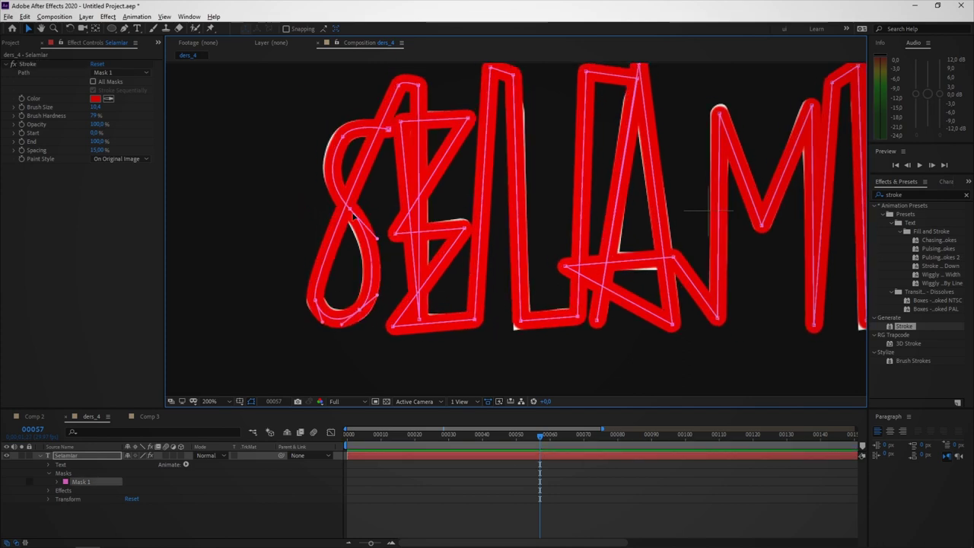
left_click(350, 213)
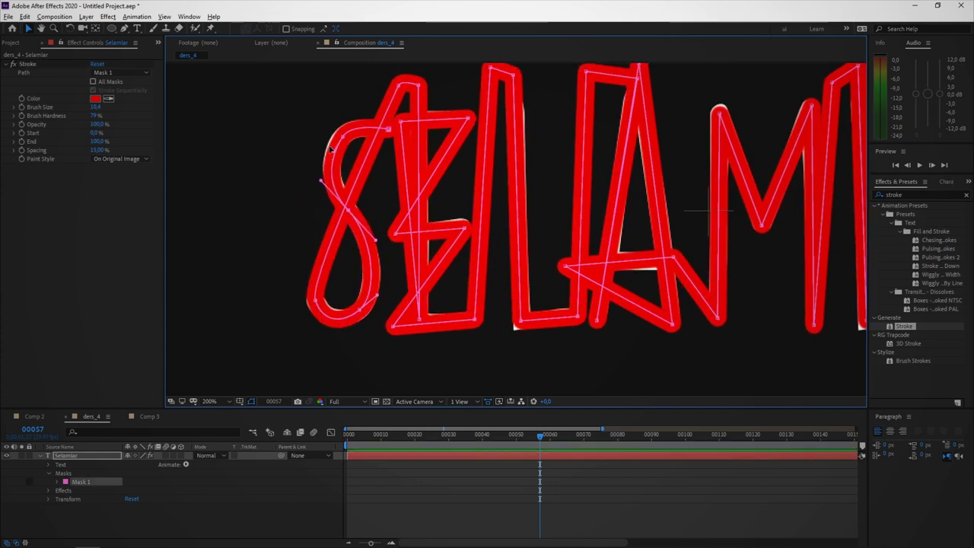
left_click_drag(350, 217, 322, 221)
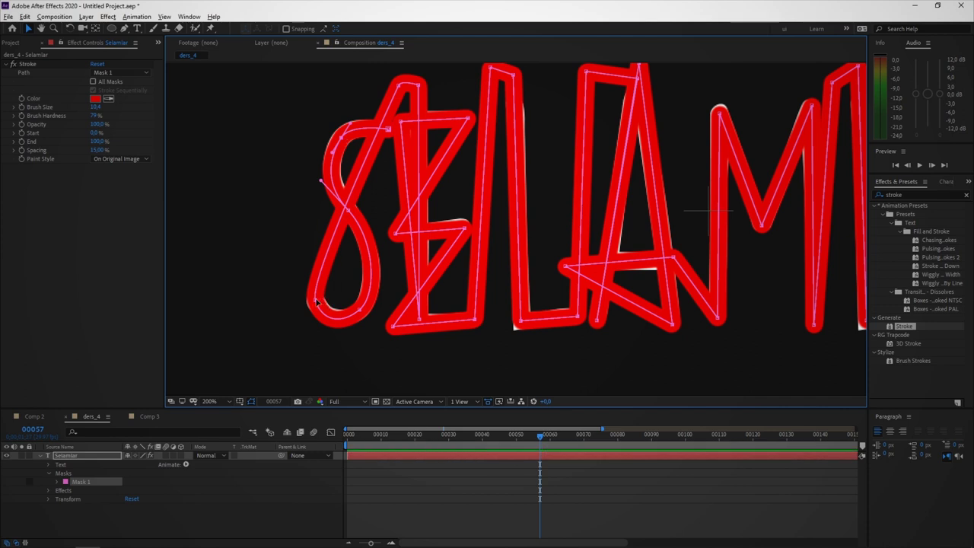
left_click_drag(318, 303, 305, 274)
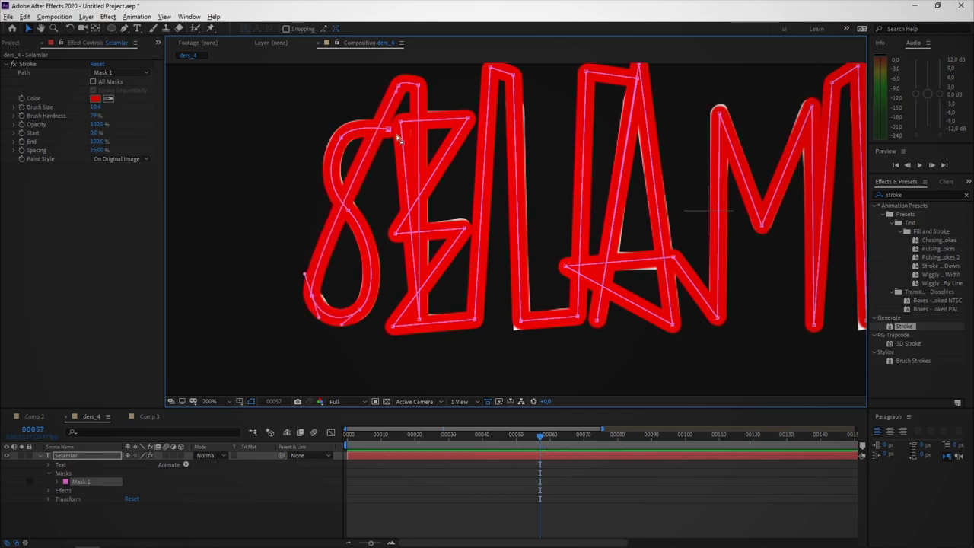
- Realign the mask path along the E and L and pan to check the stroke
left_click_drag(397, 140, 515, 320)
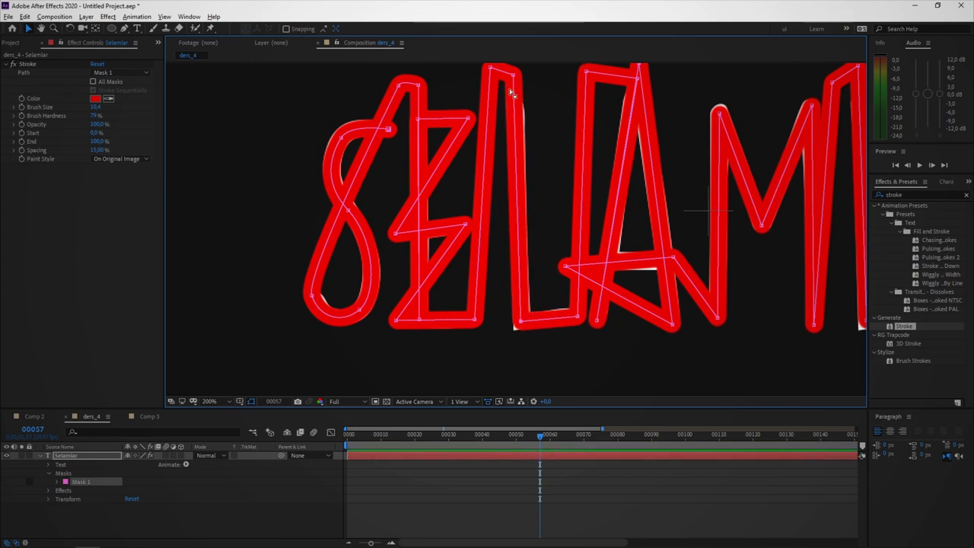
scroll(515, 79, "right", 3)
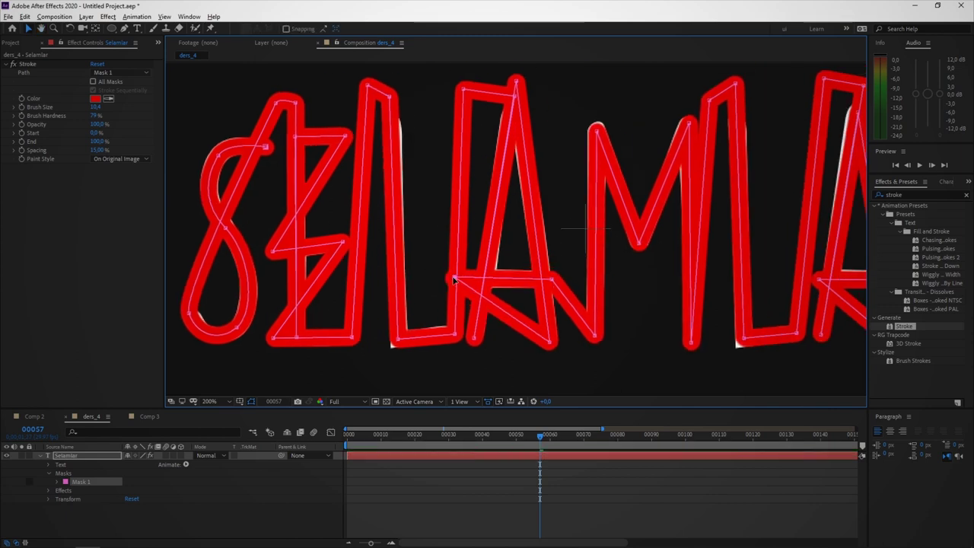
scroll(516, 95, "right", 4)
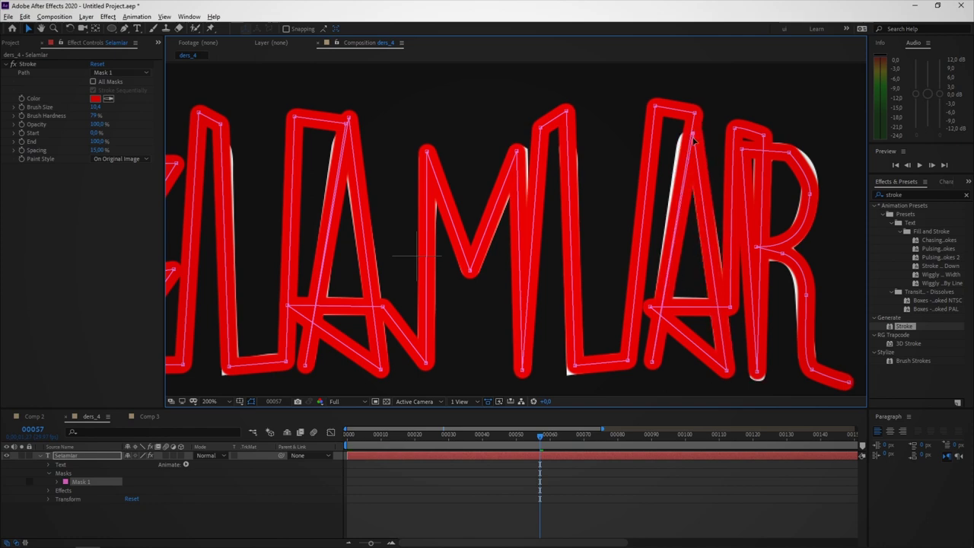
scroll(723, 213, "right", 2)
scroll(609, 305, "right", 2)
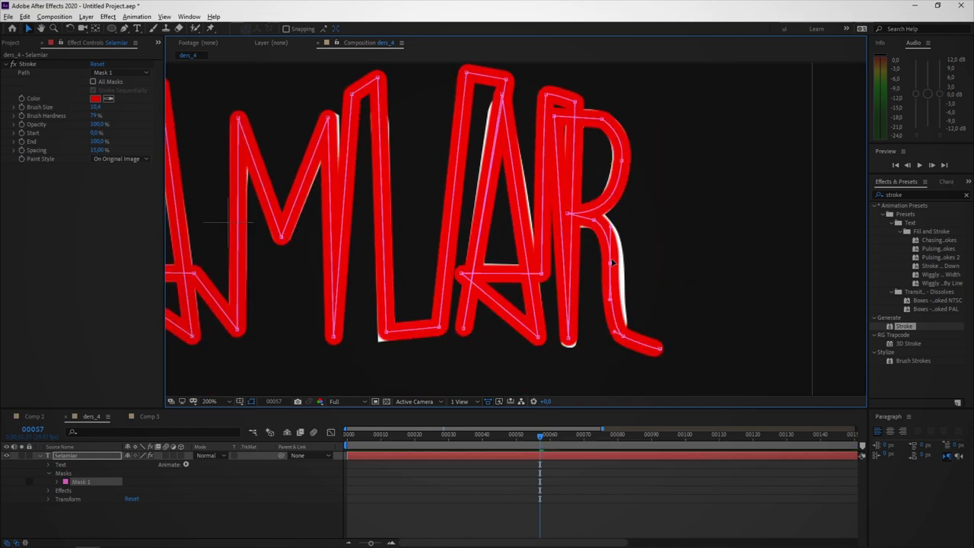
scroll(478, 278, "down", 2)
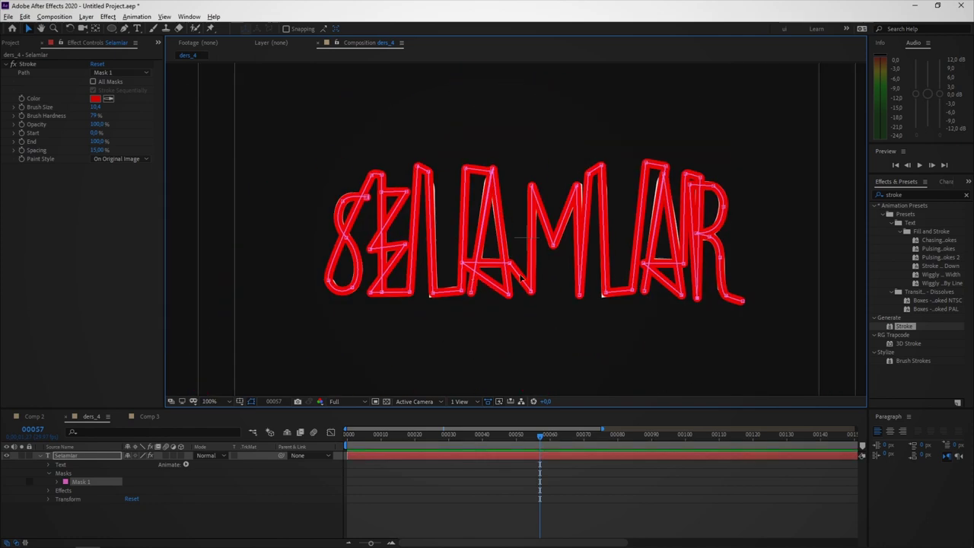
scroll(677, 212, "up", 3)
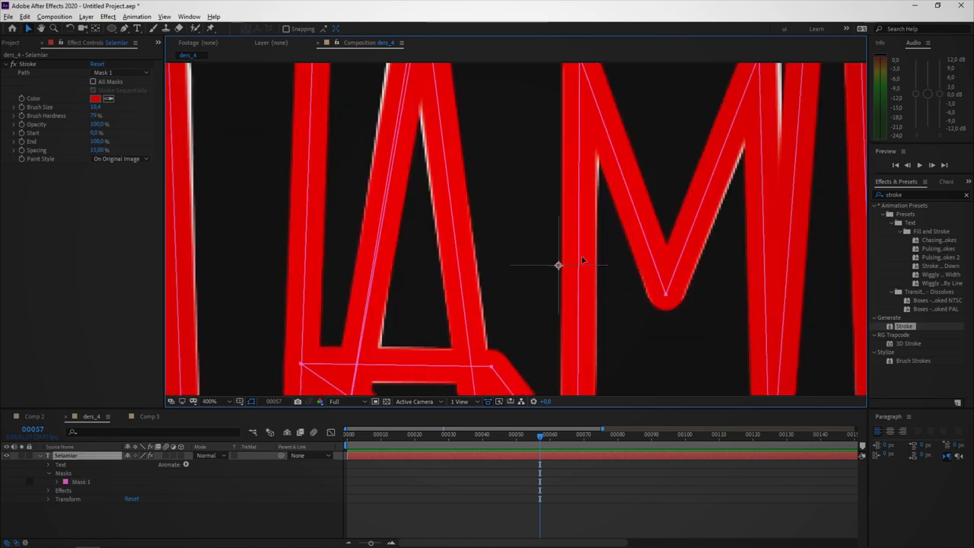
scroll(603, 233, "down", 1)
scroll(603, 233, "right", 2)
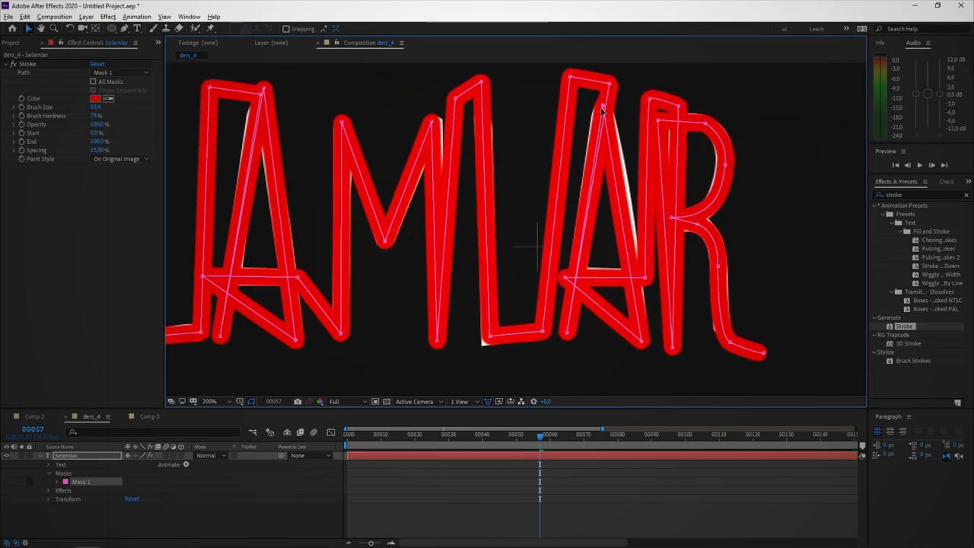
scroll(570, 193, "down", 2)
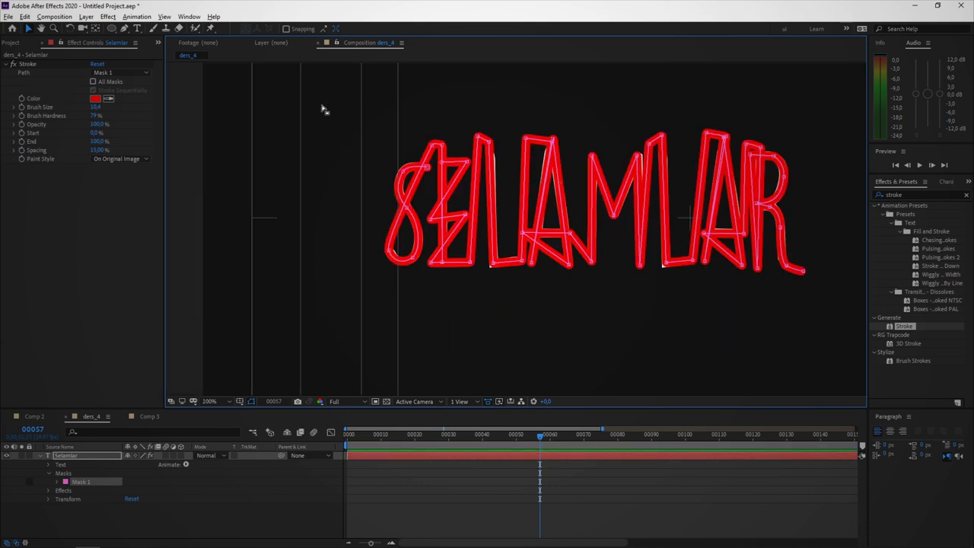
- Set Stroke Paint Style to Reveal Original Image and return the playhead to frame 0
left_click(118, 160)
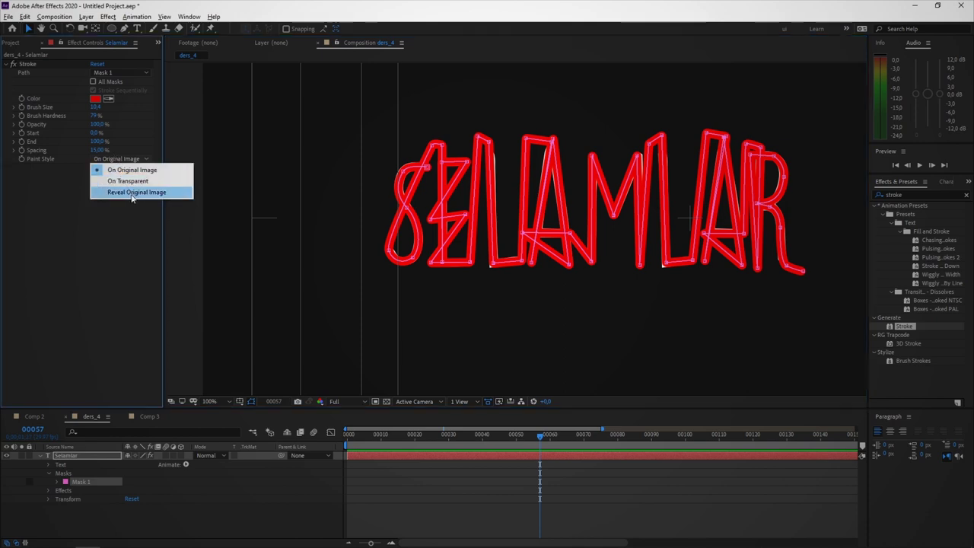
left_click(134, 192)
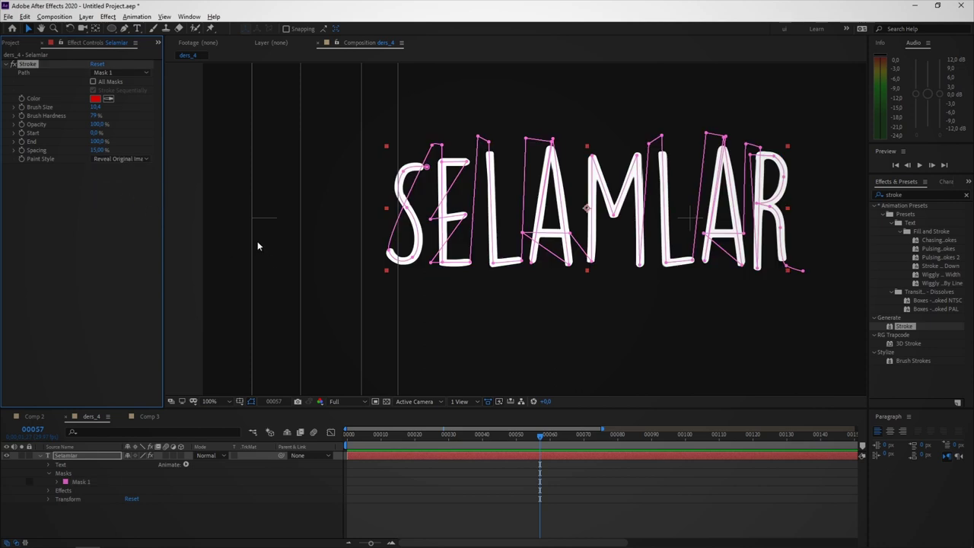
left_click_drag(361, 433, 348, 433)
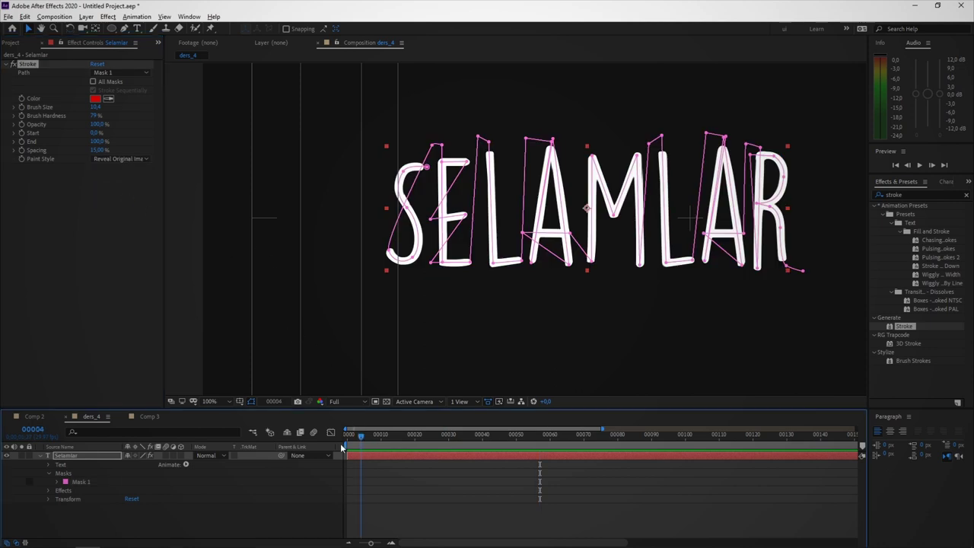
- Keyframe Stroke End from 0% at frame 0 to 100% at frame 50 and preview it
left_click(23, 142)
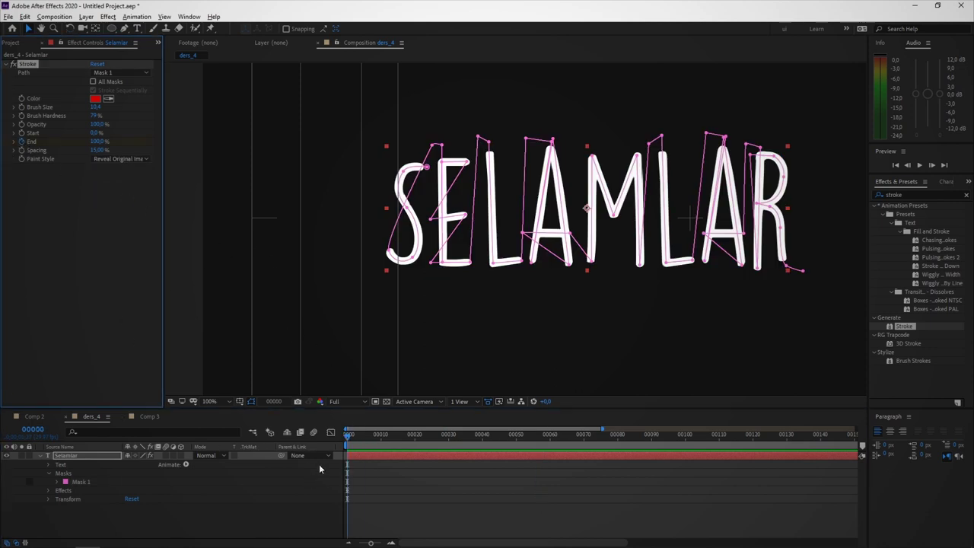
key("u")
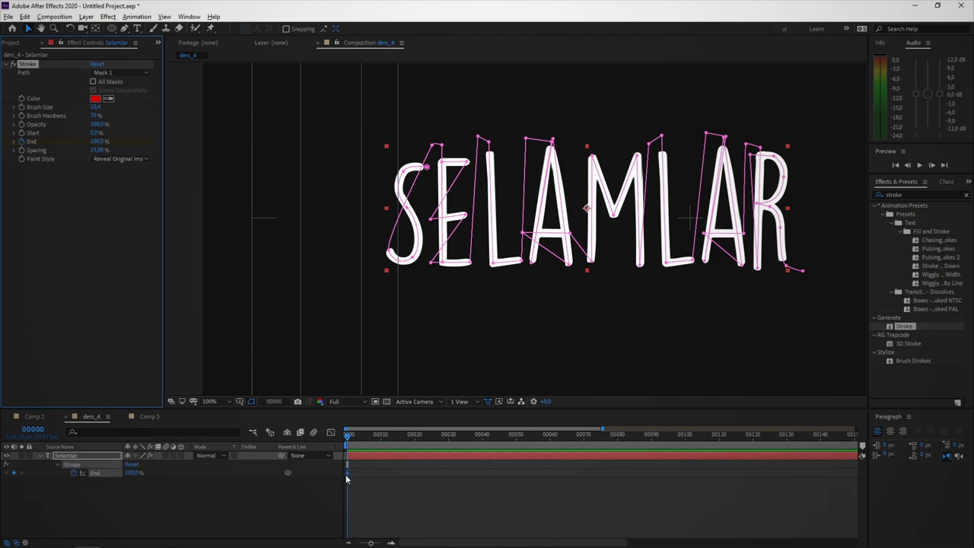
left_click_drag(347, 473, 516, 454)
left_click_drag(98, 142, 30, 144)
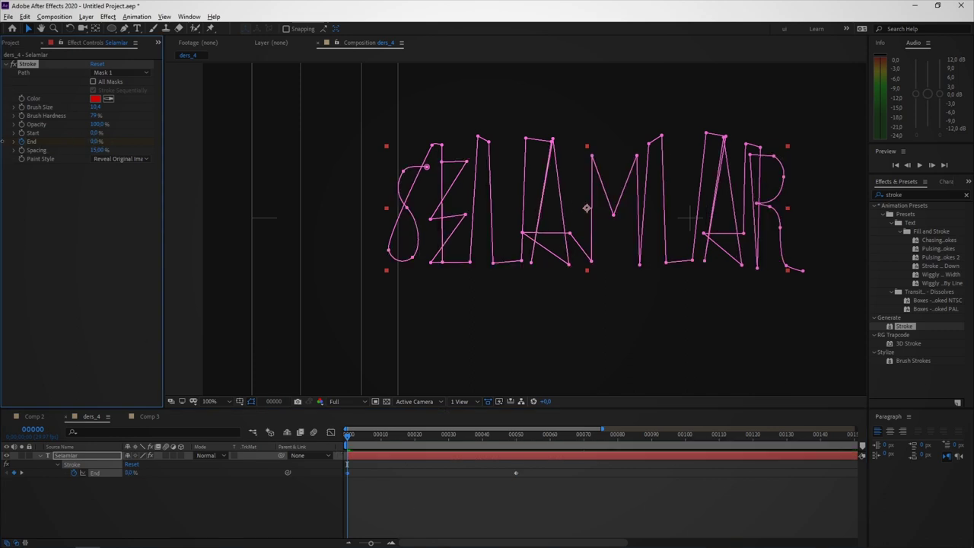
left_click(516, 438)
key("space")
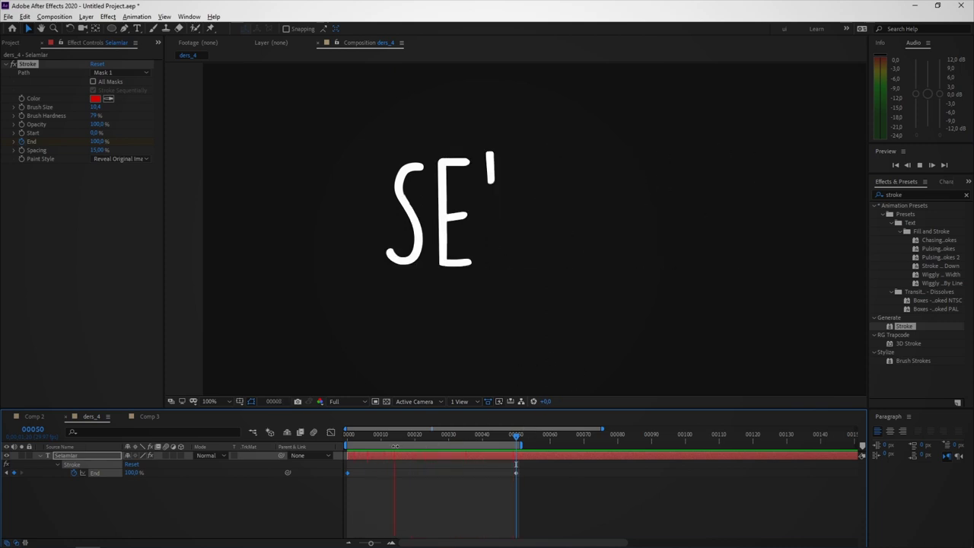
- At frame 7, raise and nudge the mask point at the top of the E stem
key("space")
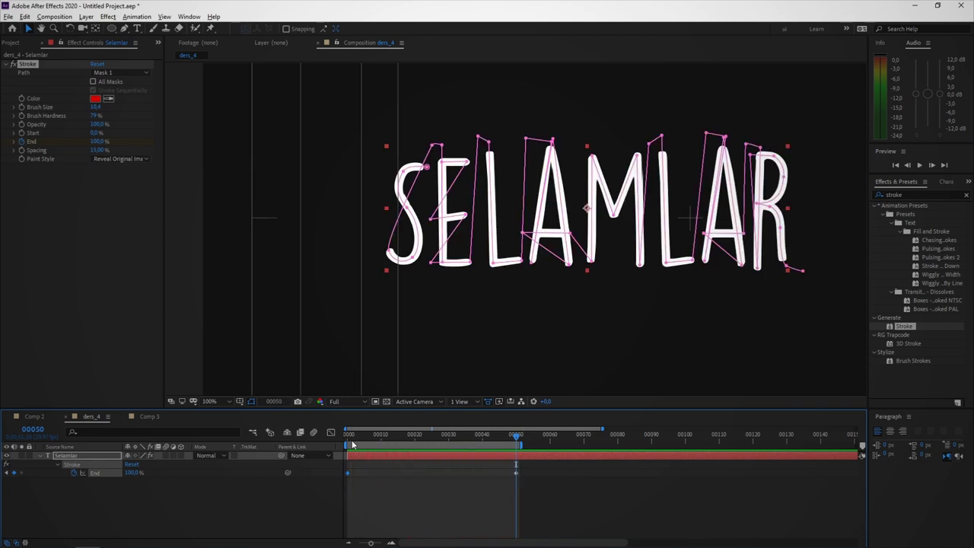
left_click_drag(351, 440, 372, 439)
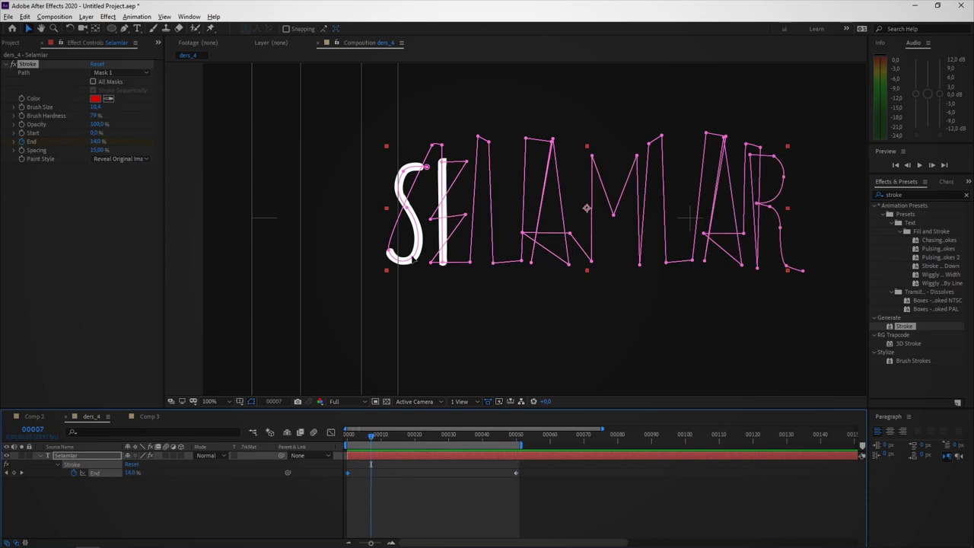
scroll(435, 216, "up", 5)
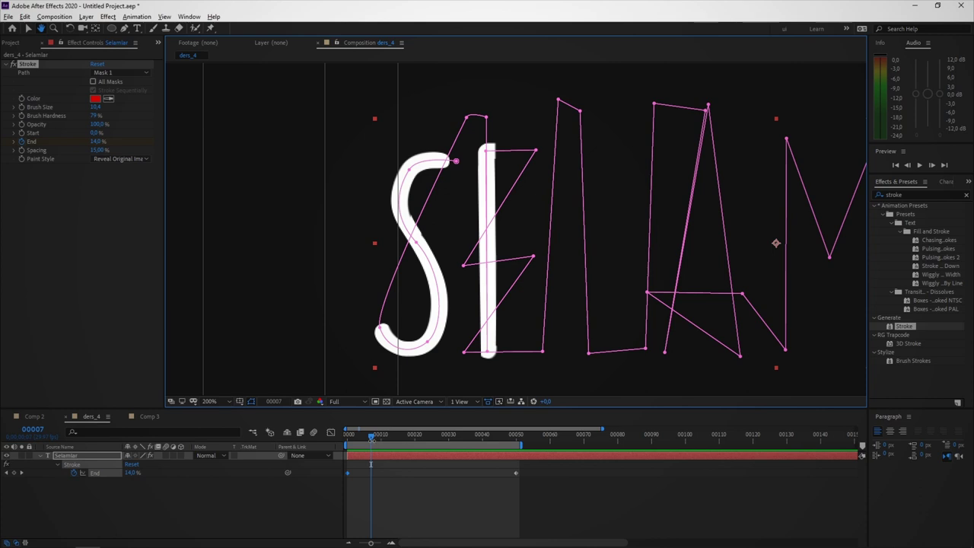
left_click(371, 437)
scroll(484, 189, "up", 2)
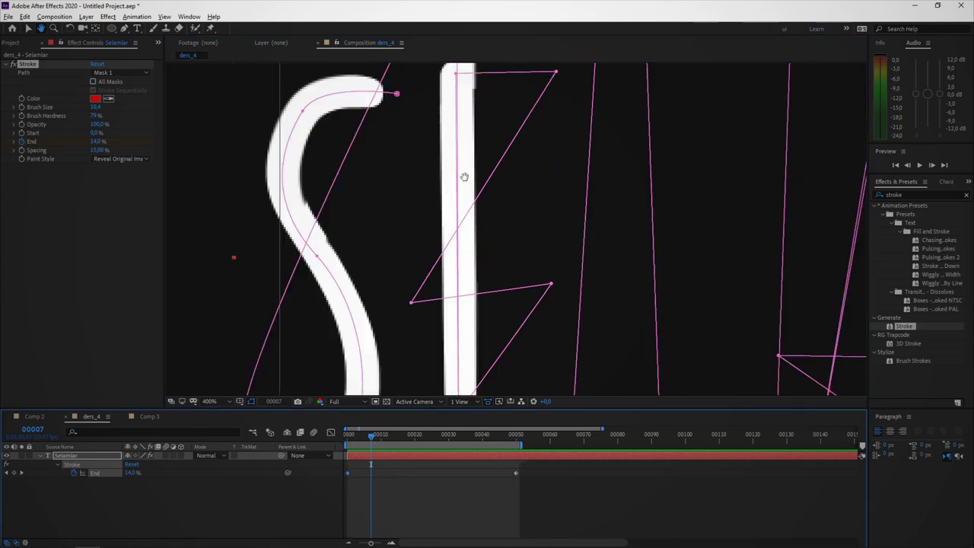
key("v")
left_click_drag(495, 175, 499, 164)
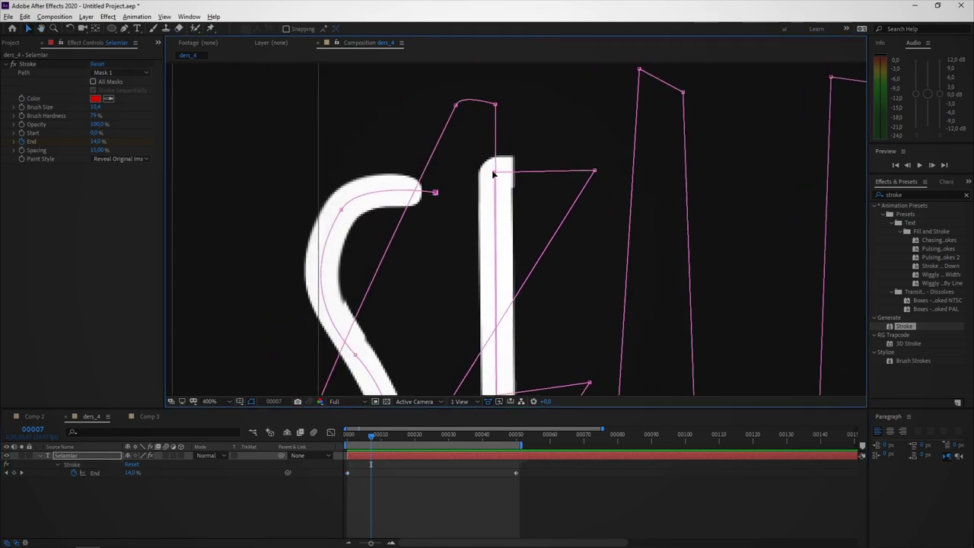
left_click_drag(496, 106, 494, 108)
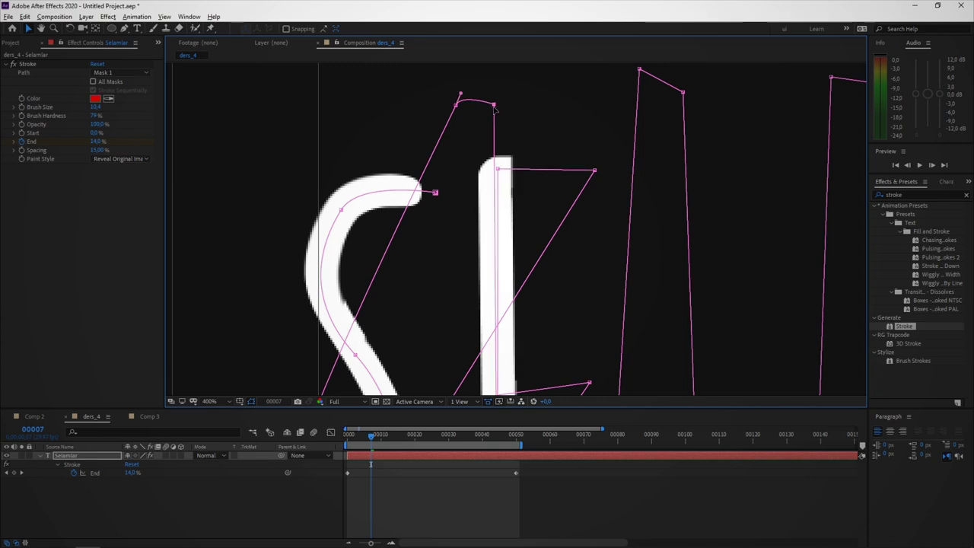
- Scrub through frames 13–20 and nudge the A's top mask point up and left
scroll(493, 109, "down", 5)
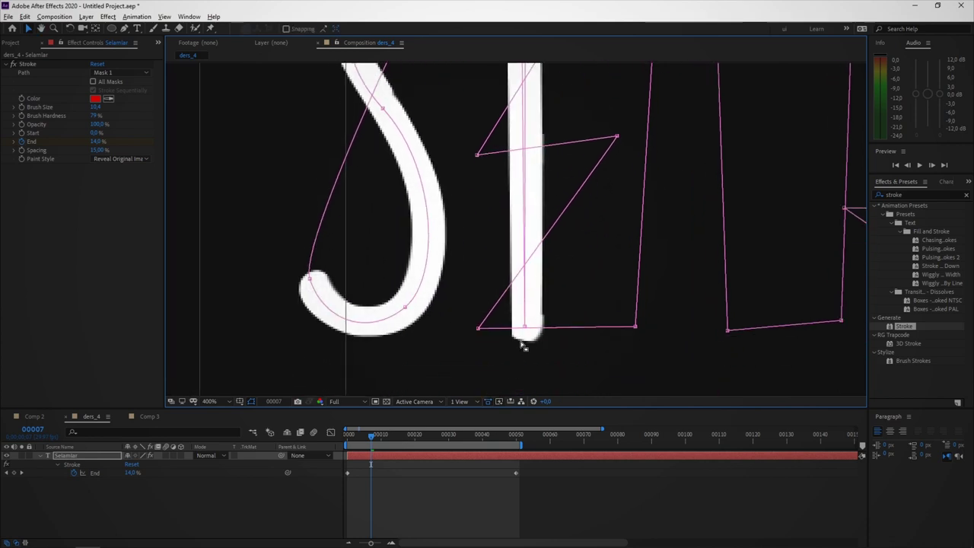
scroll(534, 314, "down", 1)
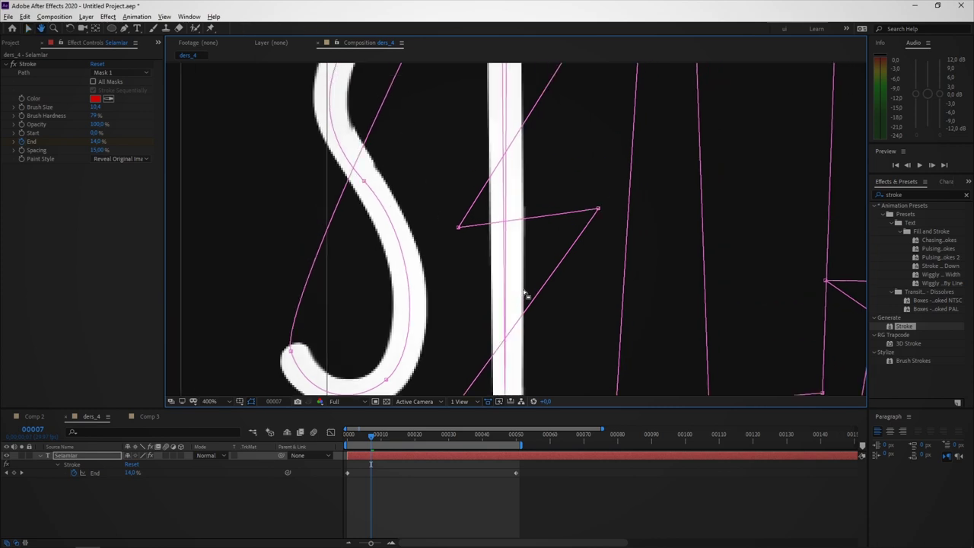
scroll(526, 289, "down", 1)
left_click(376, 445)
left_click_drag(376, 445, 405, 445)
left_click_drag(562, 214, 346, 260)
left_click(409, 443)
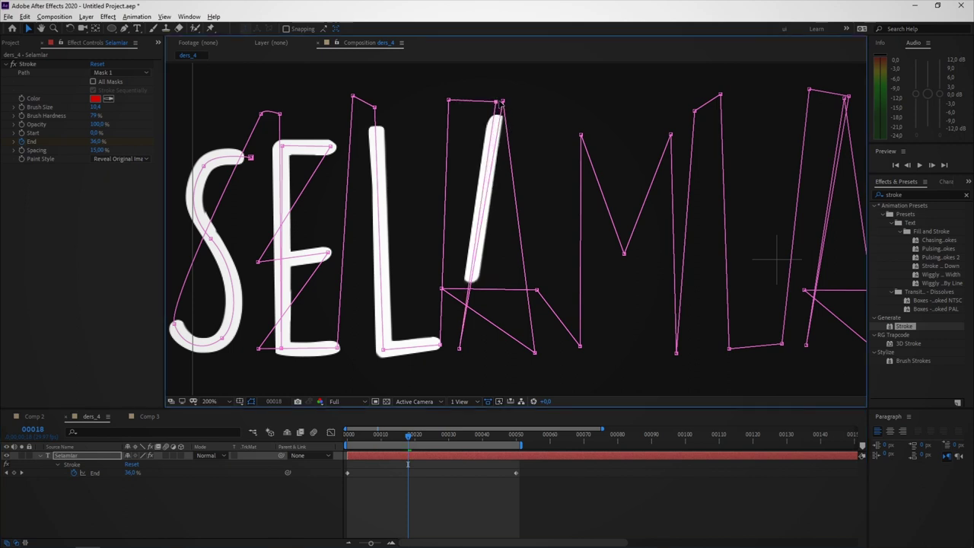
left_click_drag(411, 438, 417, 443)
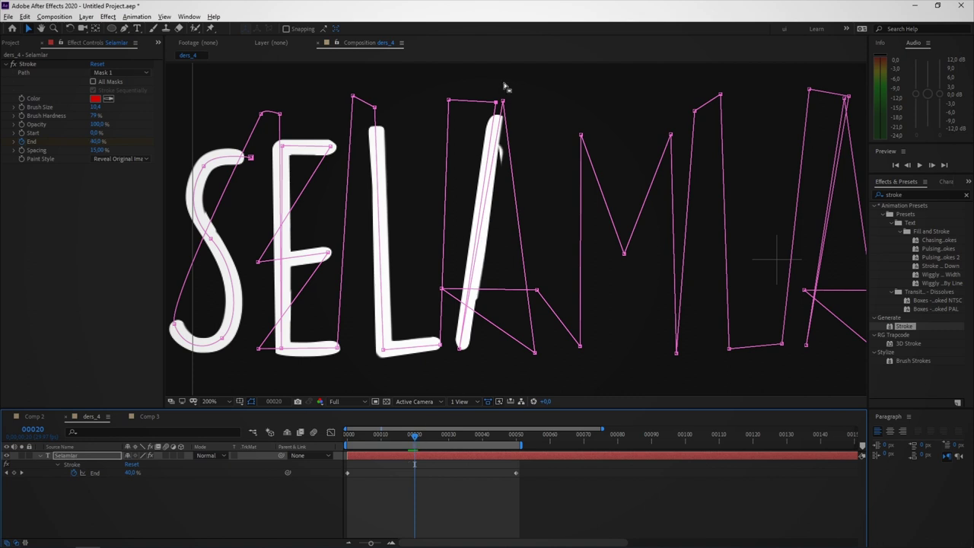
left_click_drag(496, 101, 497, 98)
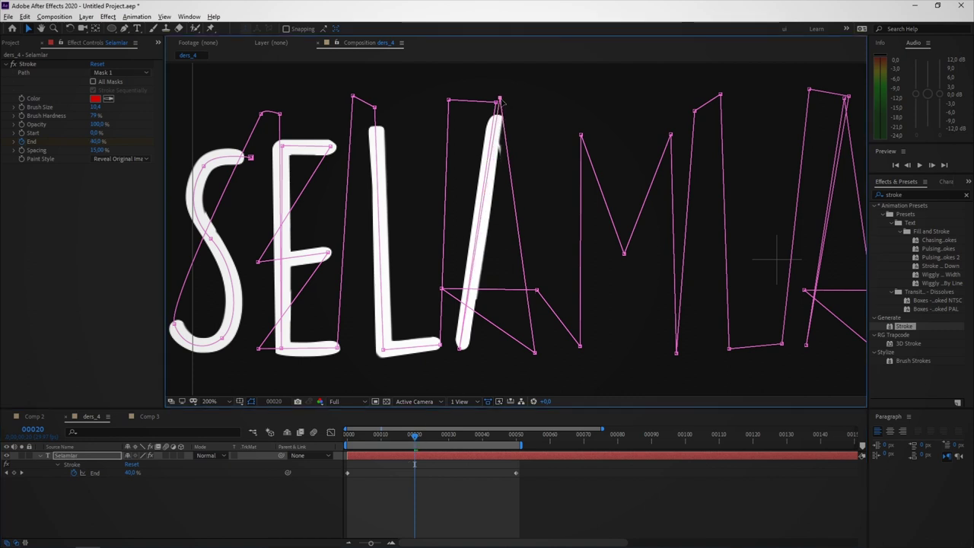
- Add a mask point on the A's right edge and adjust it while checking frames 21–23
left_click(125, 28)
left_click(505, 129)
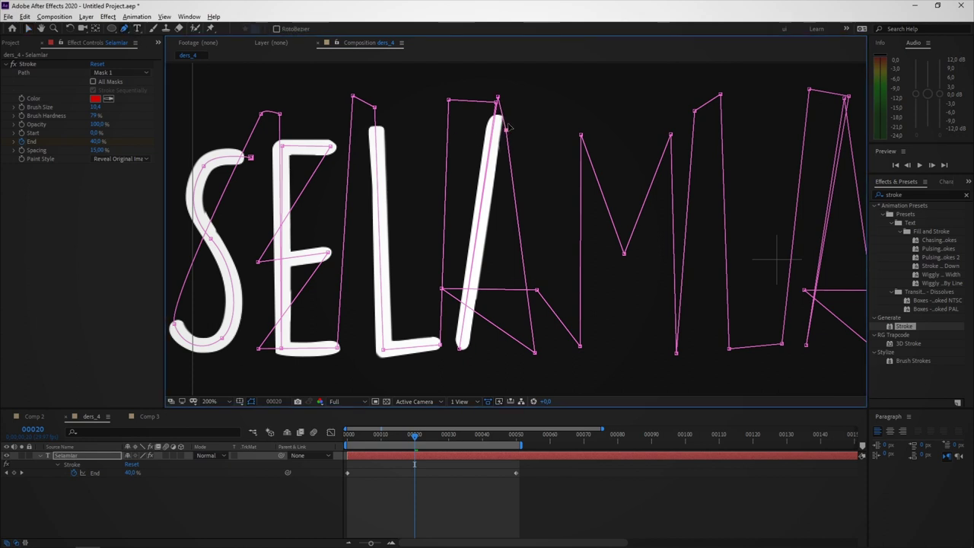
left_click_drag(506, 129, 507, 126)
left_click(417, 444)
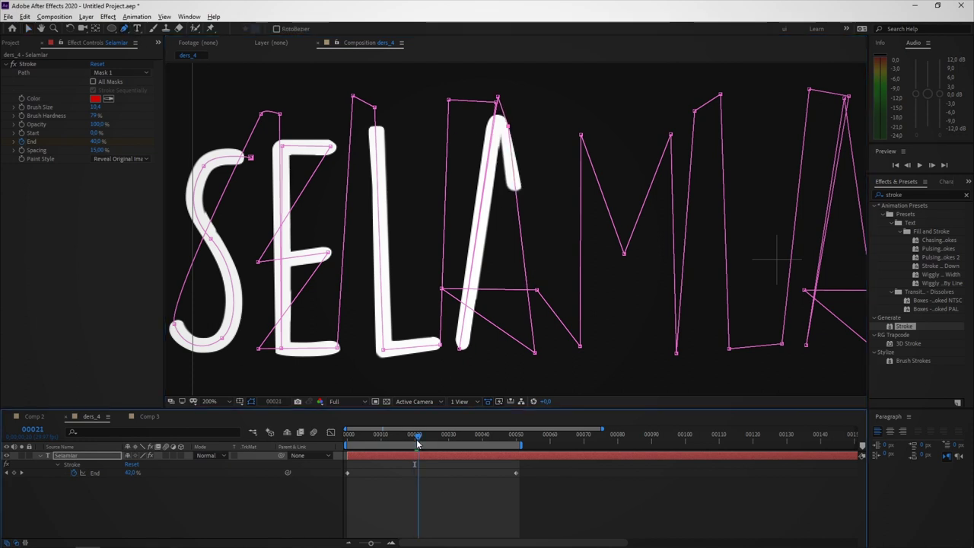
left_click_drag(420, 445, 426, 450)
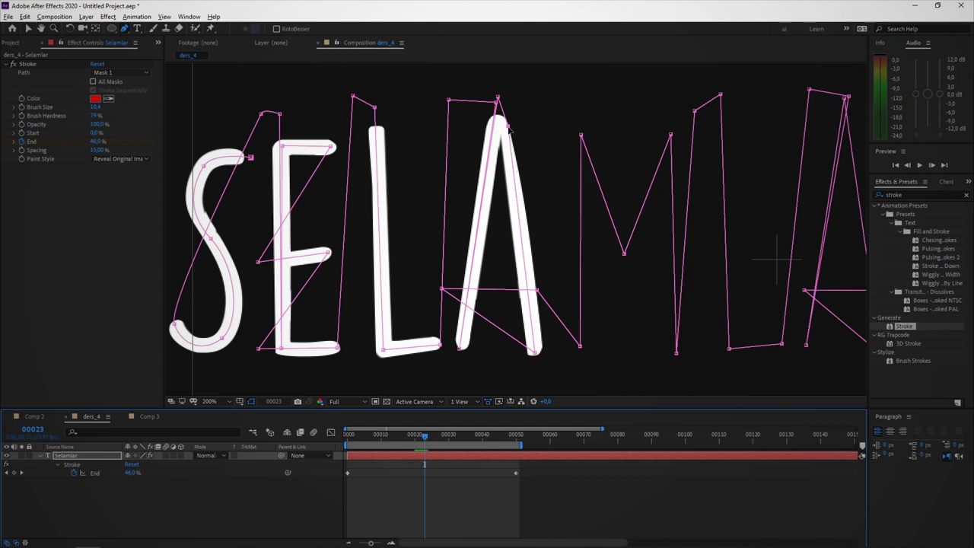
left_click_drag(507, 128, 503, 133)
left_click_drag(424, 435, 424, 435)
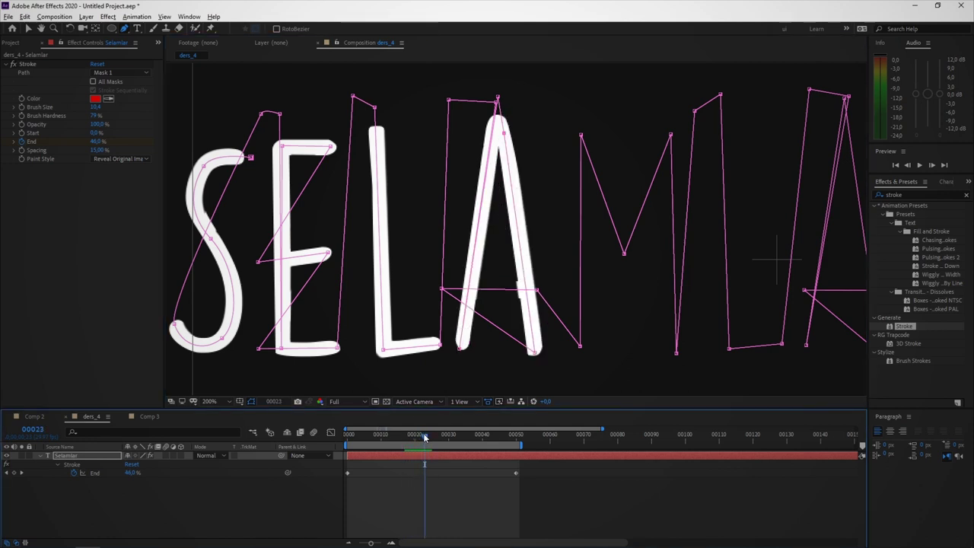
- Move the A's bottom-right and apex mask points, checking the stroke at frame 38
left_click_drag(530, 353, 534, 360)
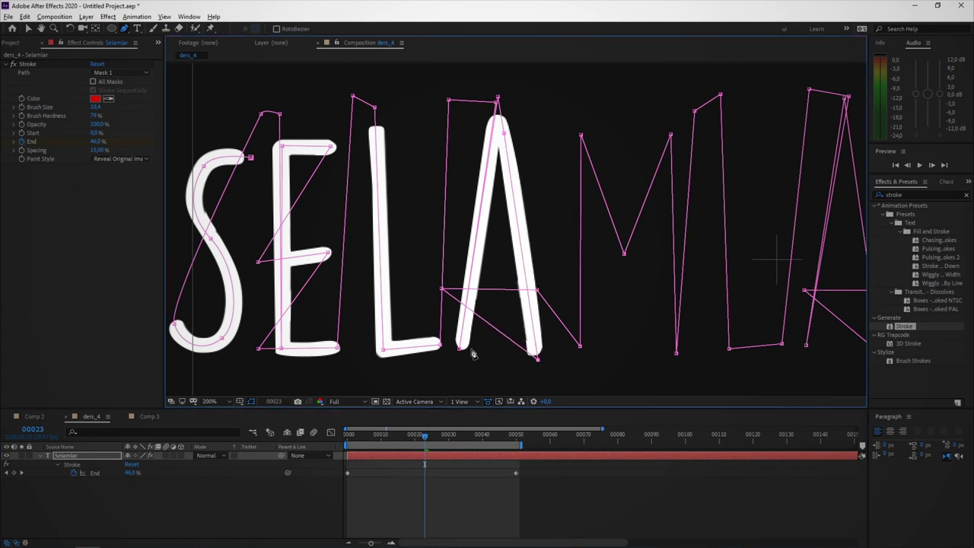
left_click_drag(424, 447, 475, 436)
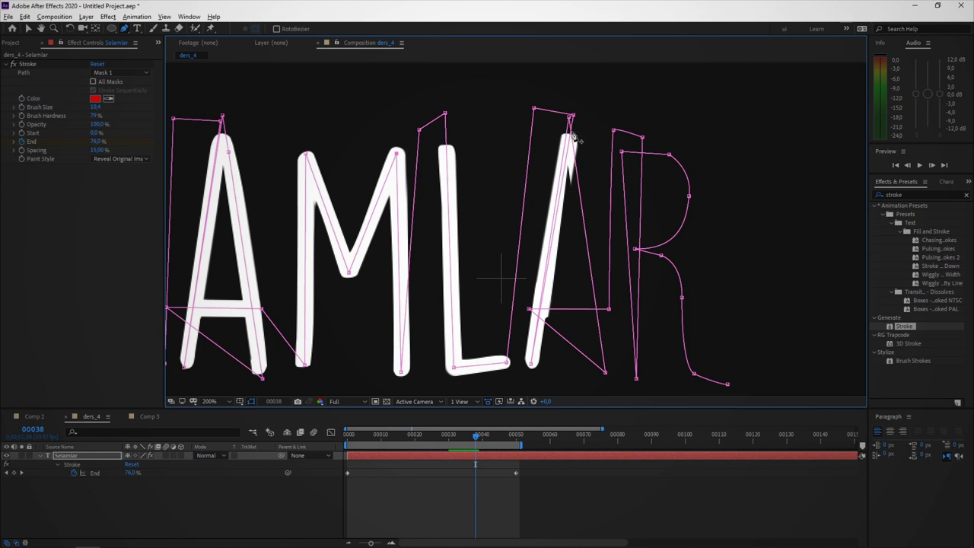
left_click_drag(575, 142, 565, 109)
left_click_drag(476, 440, 560, 440)
scroll(502, 259, "down", 5)
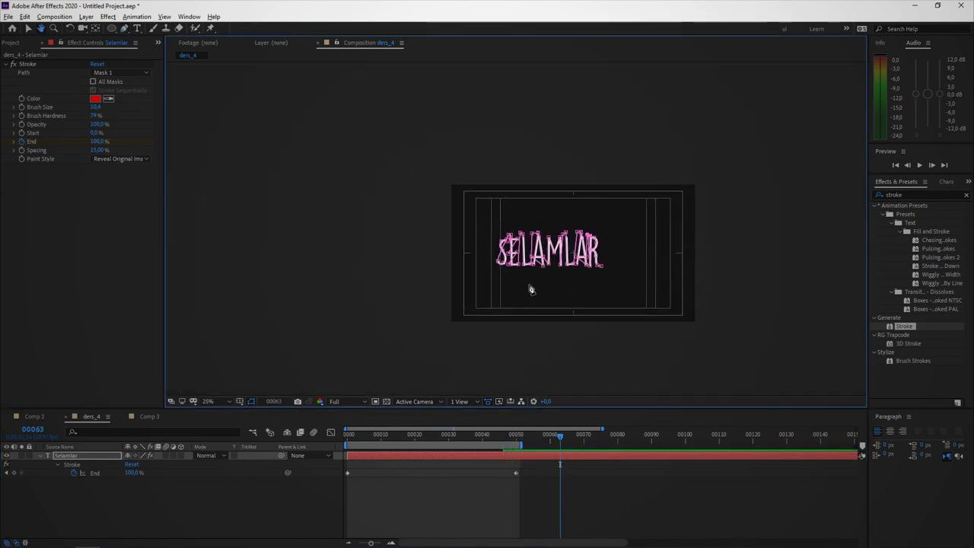
- Preview the write-on from the first frame with the title/action safe guides shown
scroll(528, 289, "up", 2)
left_click(145, 521)
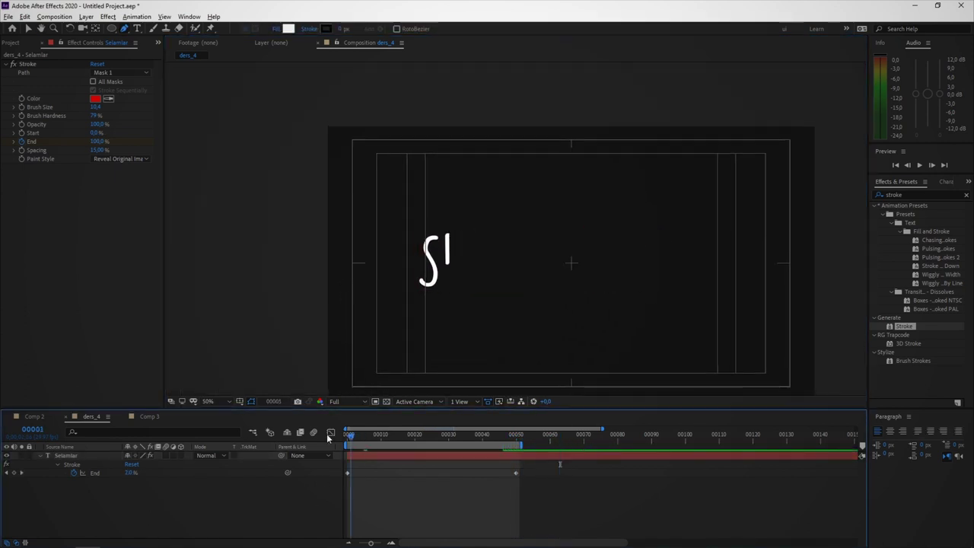
key("Home")
key("space")
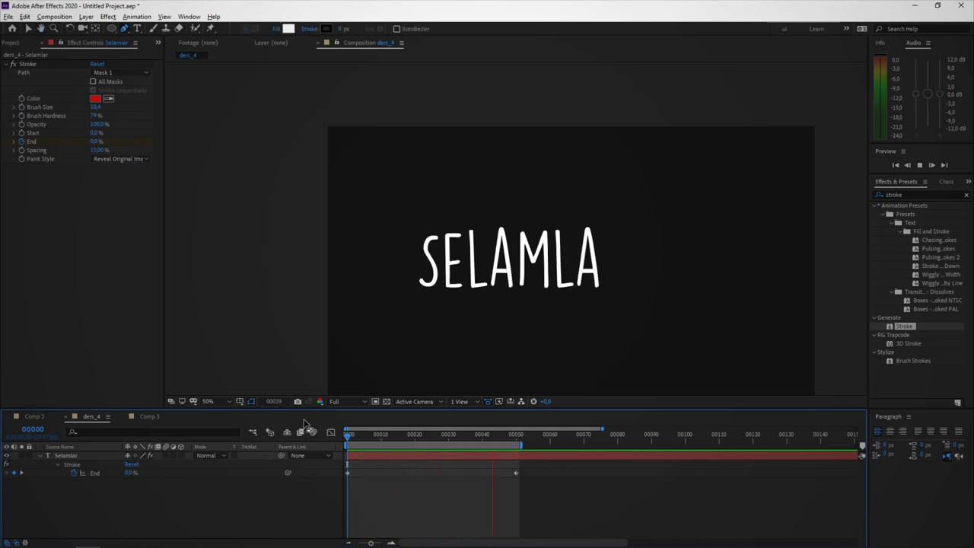
key("space")
key("apostrophe")
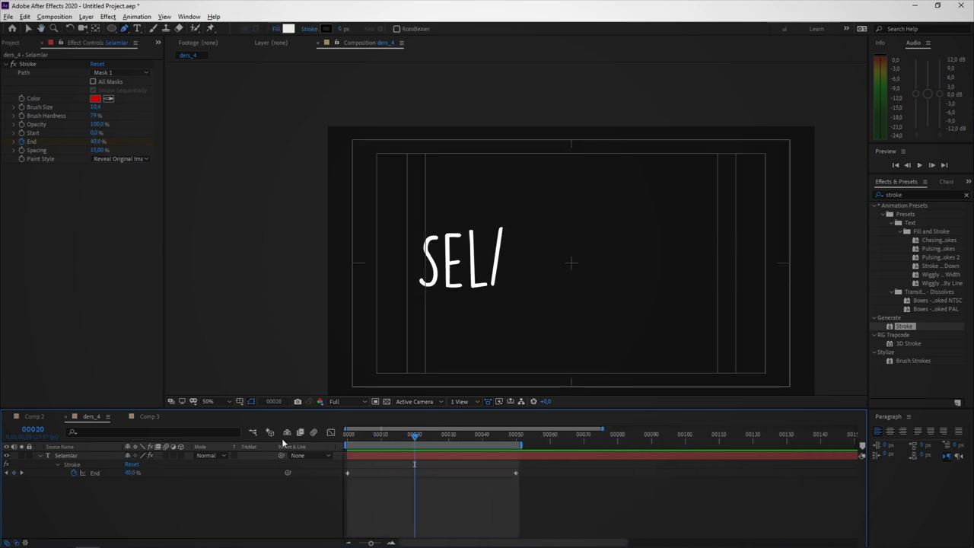
left_click_drag(479, 359, 473, 335)
key("Home")
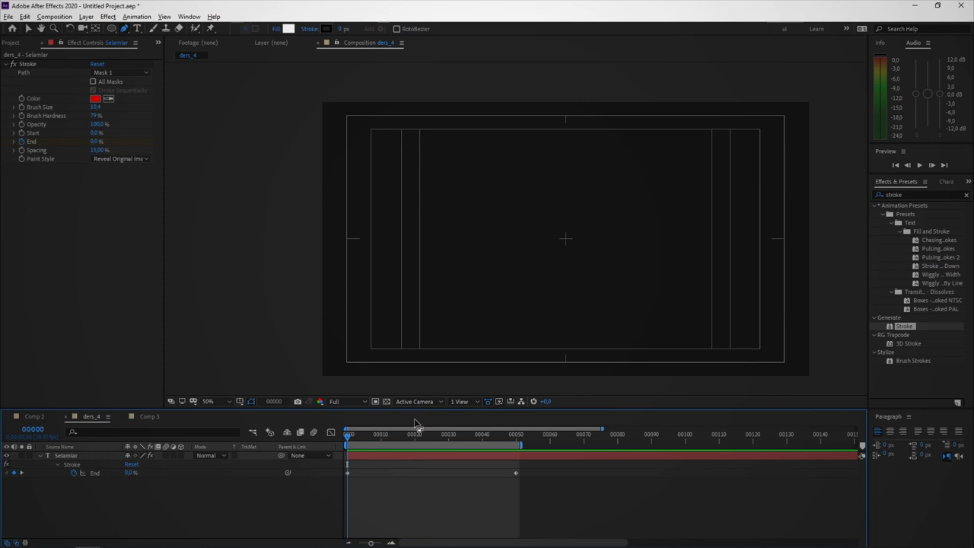
- Extend the work area to about frame 103, check frame 68, and select the Selamlar layer
mouse_move(431, 442)
left_mouse_down()
mouse_move(462, 441)
mouse_move(430, 444)
left_mouse_up()
left_click_drag(516, 443, 696, 444)
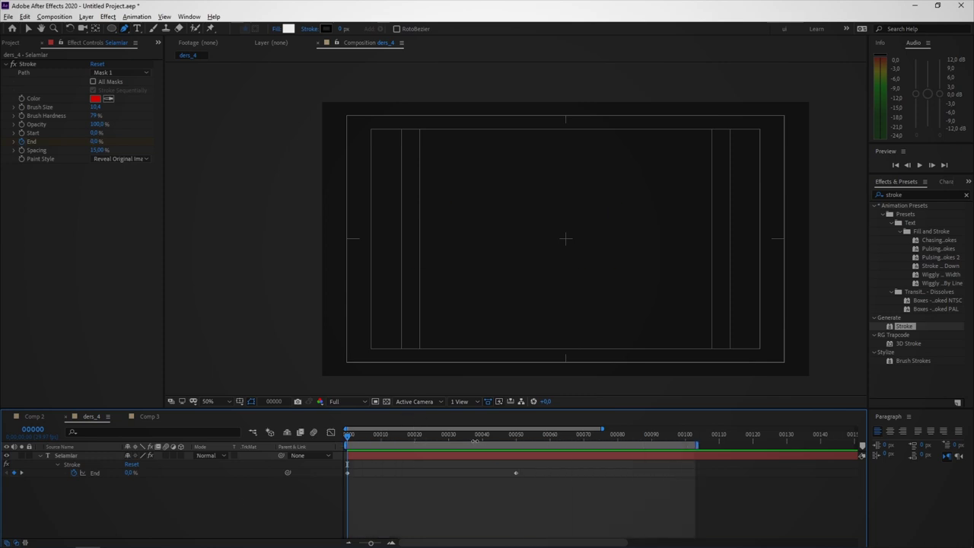
left_click(560, 435)
left_click_drag(563, 438, 578, 438)
left_click(79, 455)
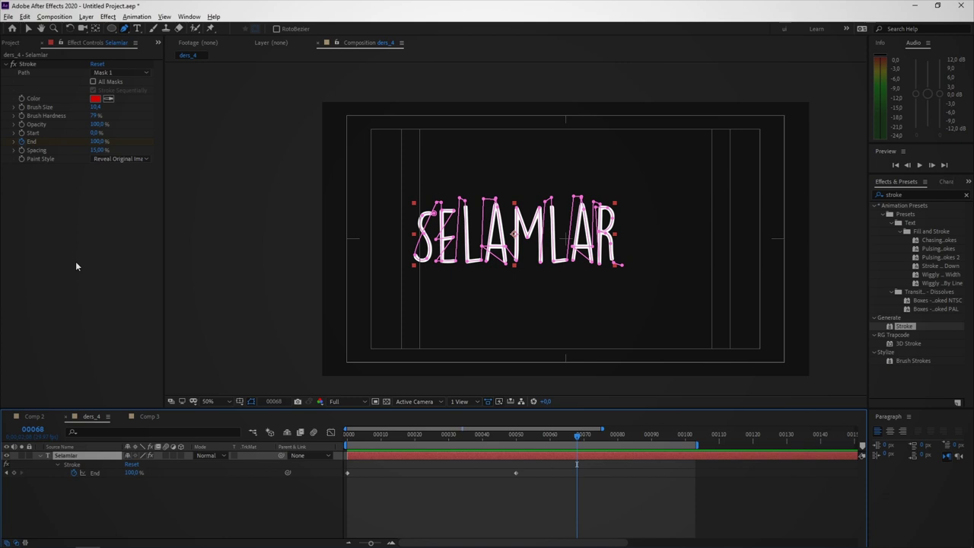
- Find Roughen Edges with an 'edge' search and apply it to Selamlar below the Stroke effect
left_click(106, 245)
key("ctrl+space")
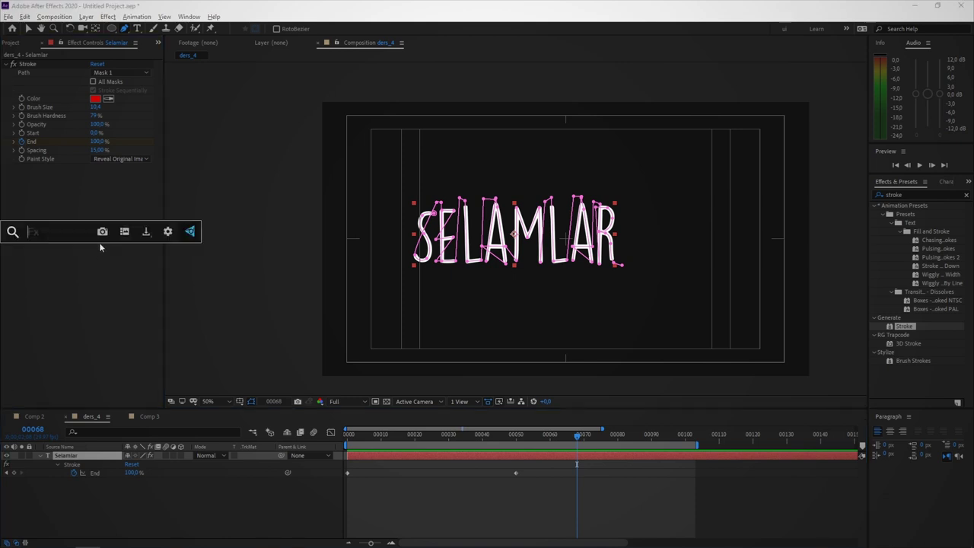
type("str")
key("Escape")
left_click(883, 194)
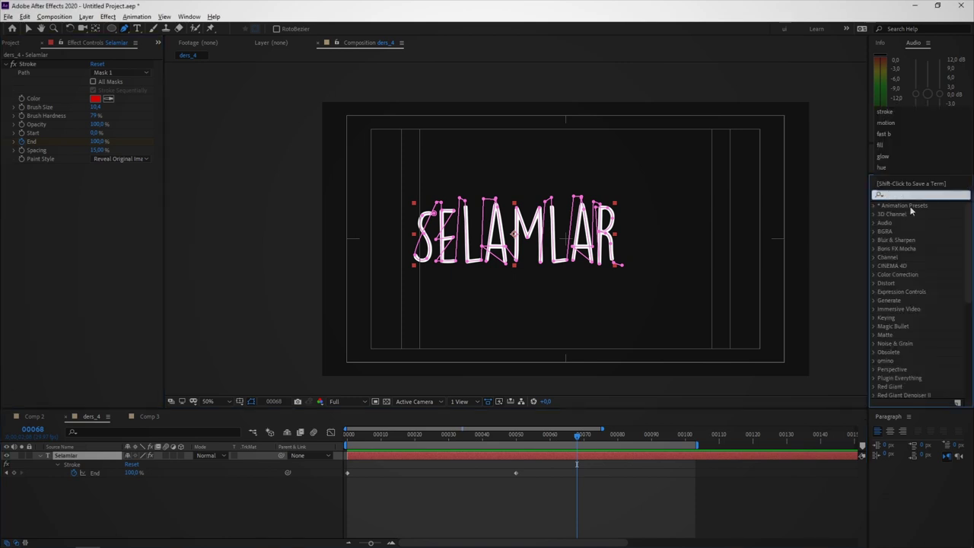
type("edge")
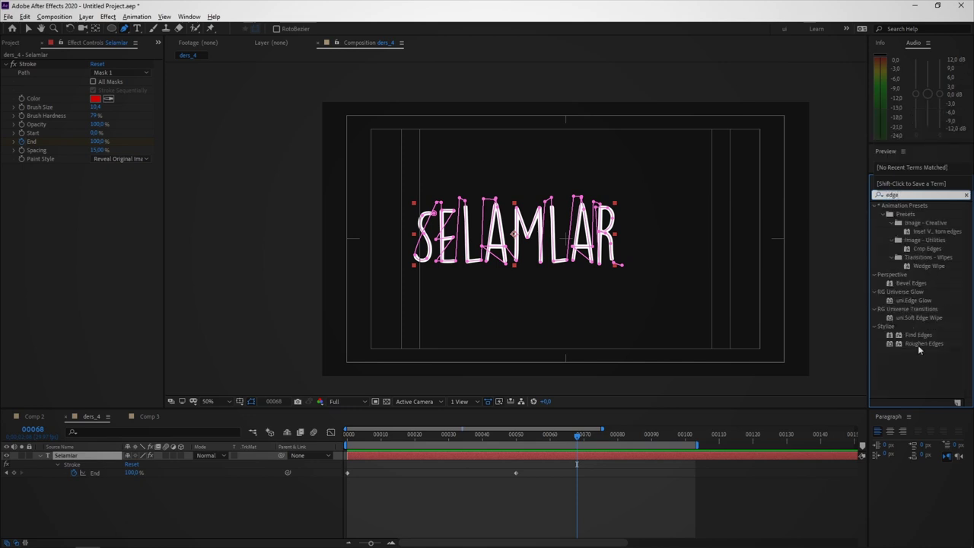
left_click_drag(918, 345, 69, 260)
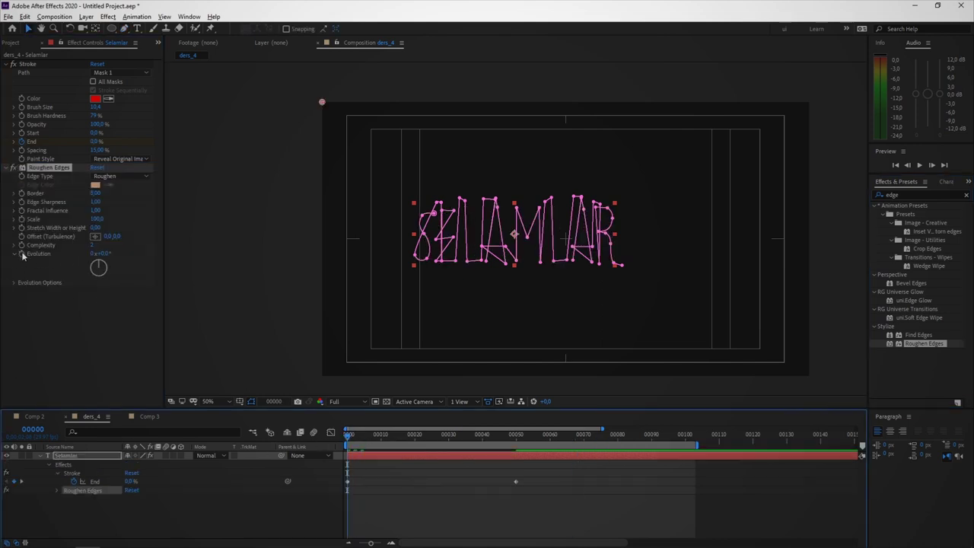
- Give the Roughen Edges Evolution a wiggle(1,100) expression and preview it at 100% zoom
left_click(22, 253, "alt")
key("Home")
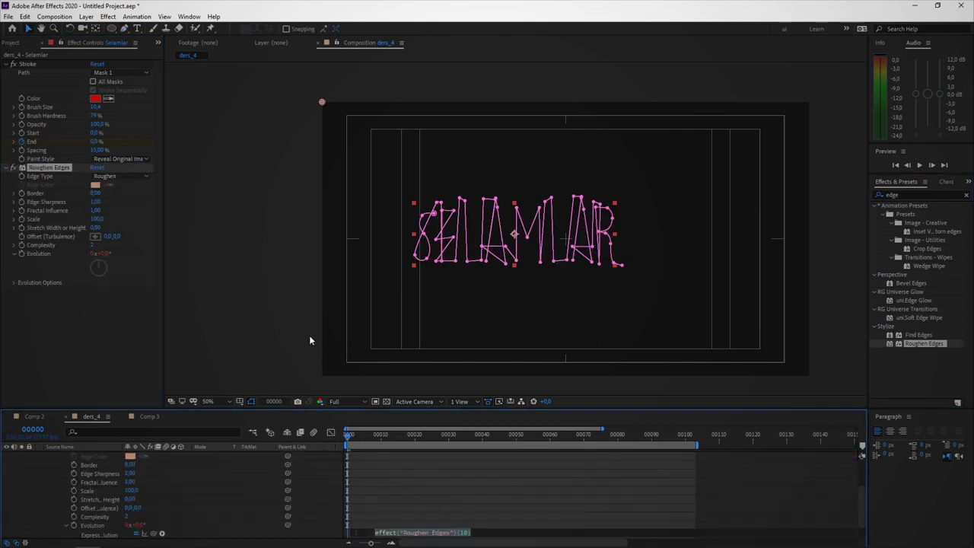
key("BackSpace")
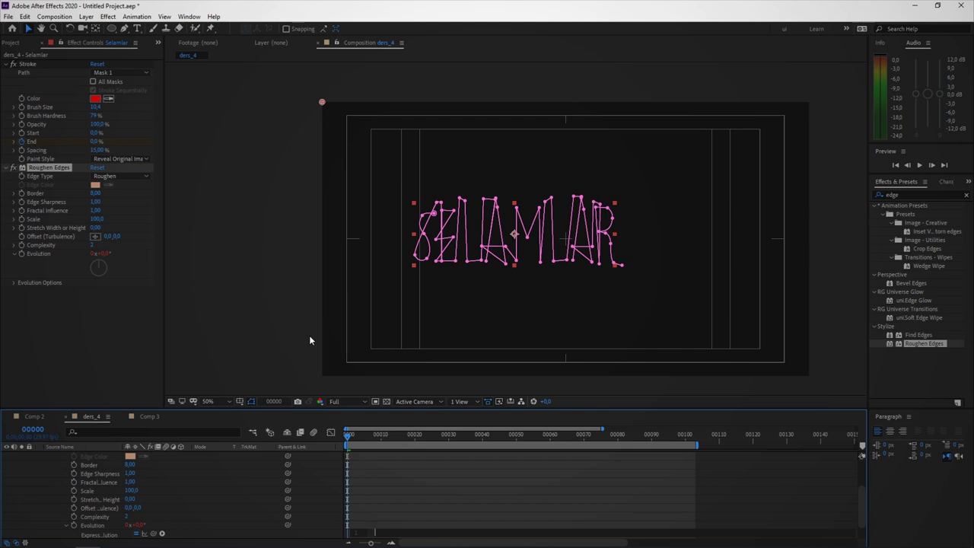
type("wig")
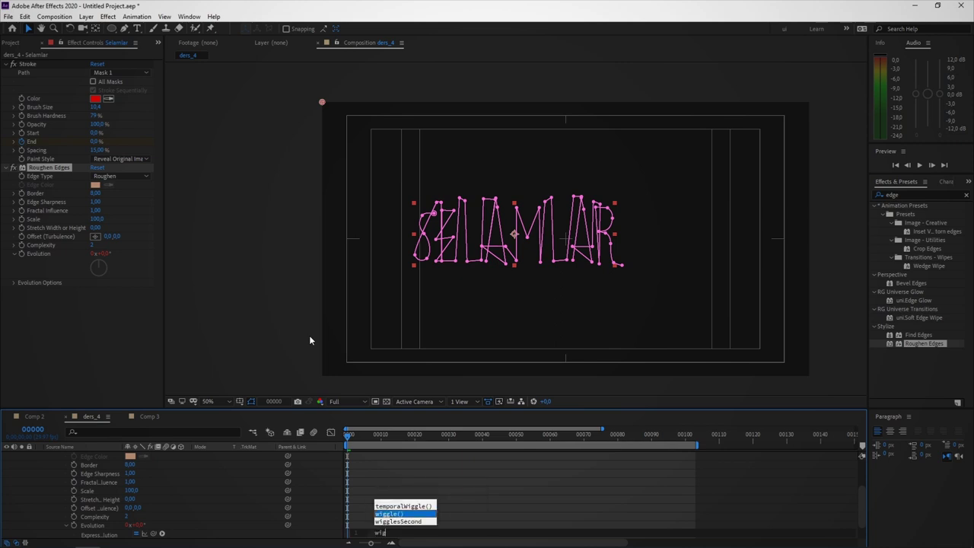
key("Return")
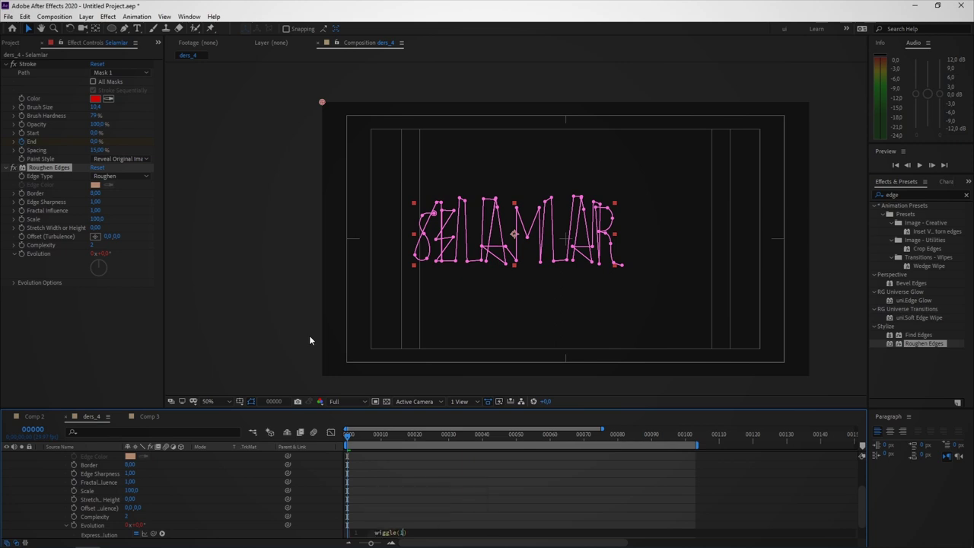
type(",100")
left_click(380, 462)
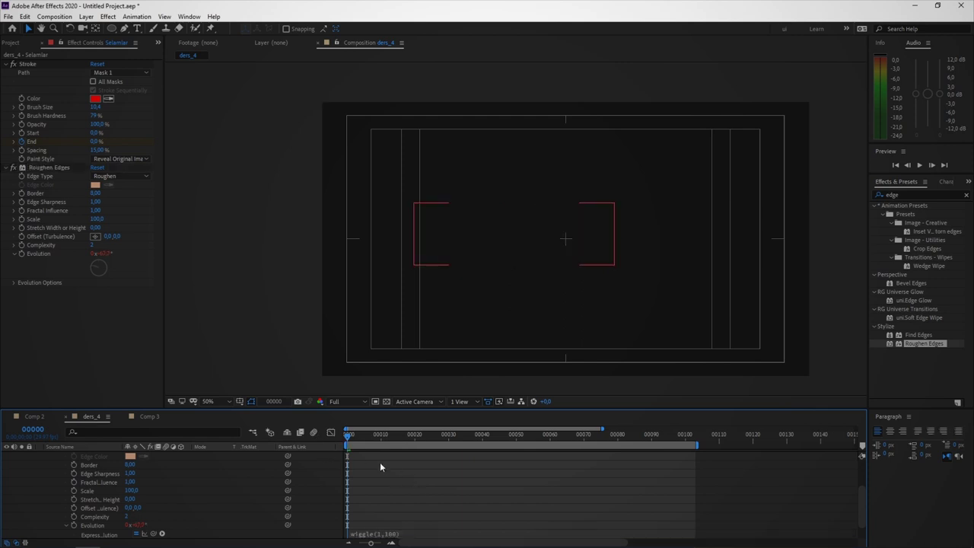
key("space")
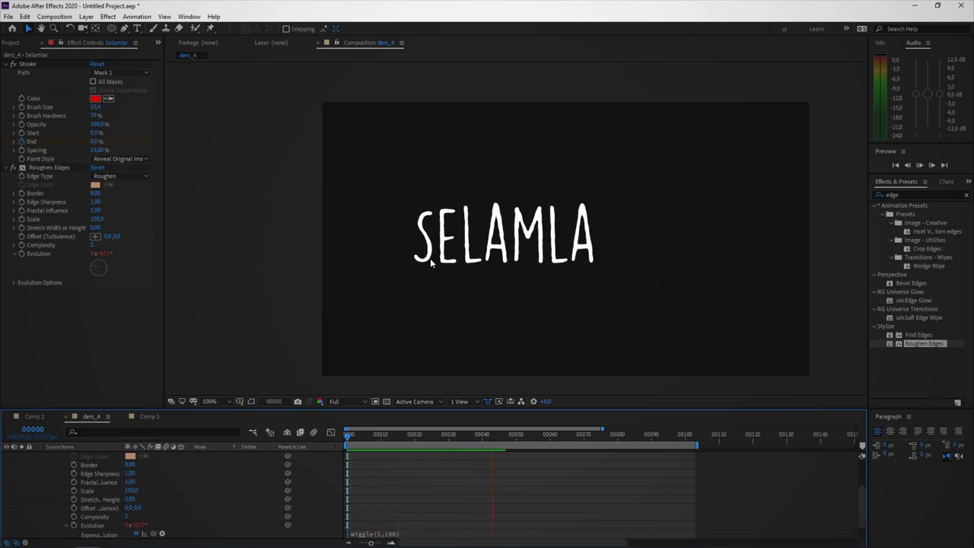
key("period")
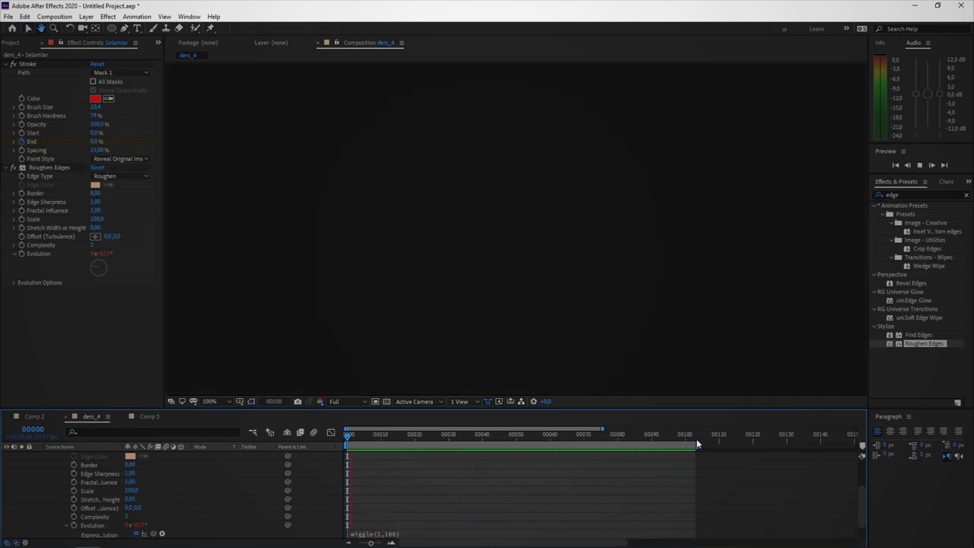
- Raise Roughen Edges Border to 8.70 and Scale to 40, then preview from frame 0
mouse_move(471, 444)
left_mouse_down()
mouse_move(650, 431)
mouse_move(485, 436)
mouse_move(524, 434)
left_mouse_up()
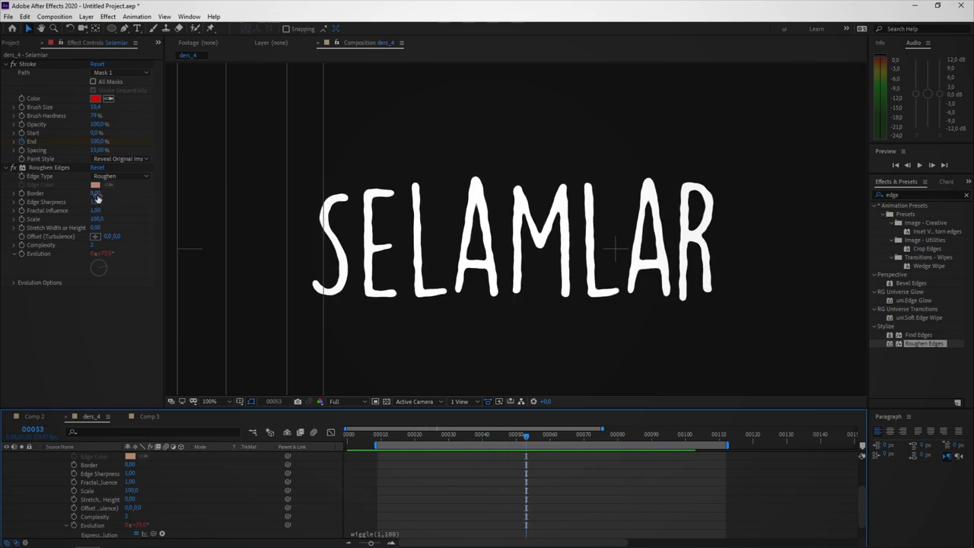
mouse_move(95, 194)
left_mouse_down()
mouse_move(82, 193)
mouse_move(80, 220)
left_mouse_up()
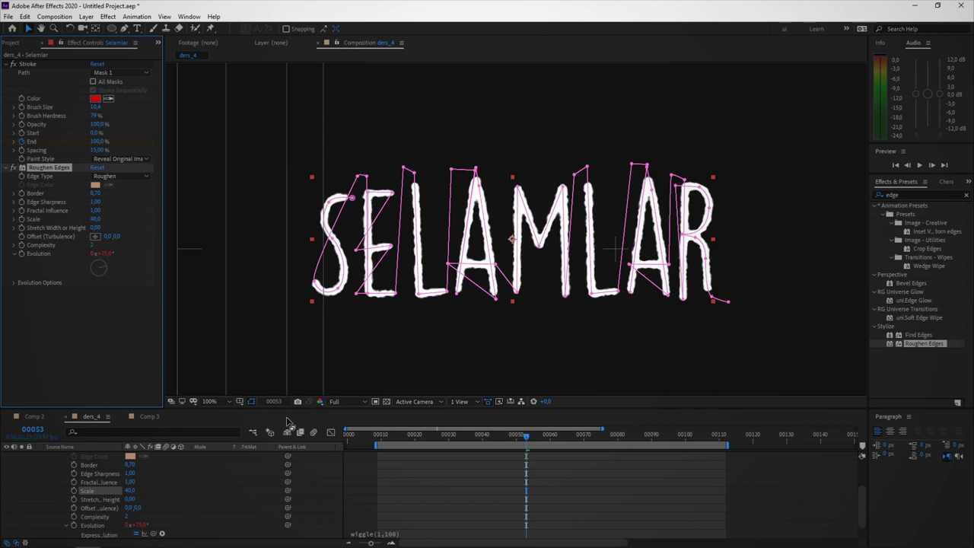
left_click_drag(376, 444, 348, 444)
left_click(350, 440)
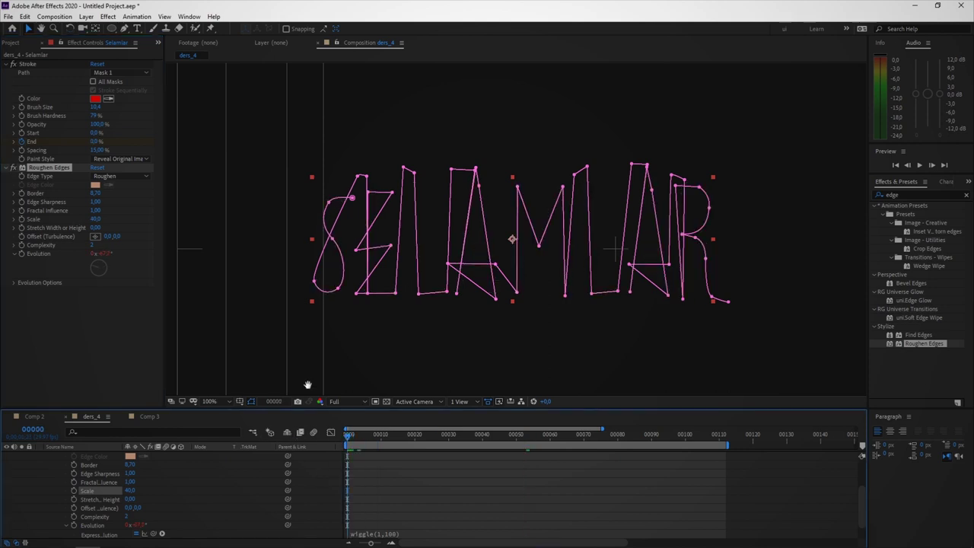
key("space")
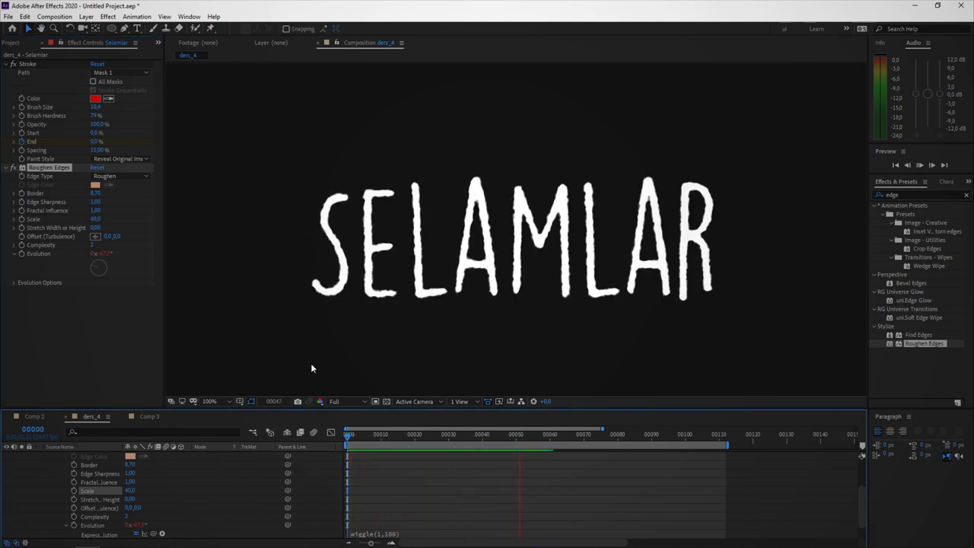
key("space")
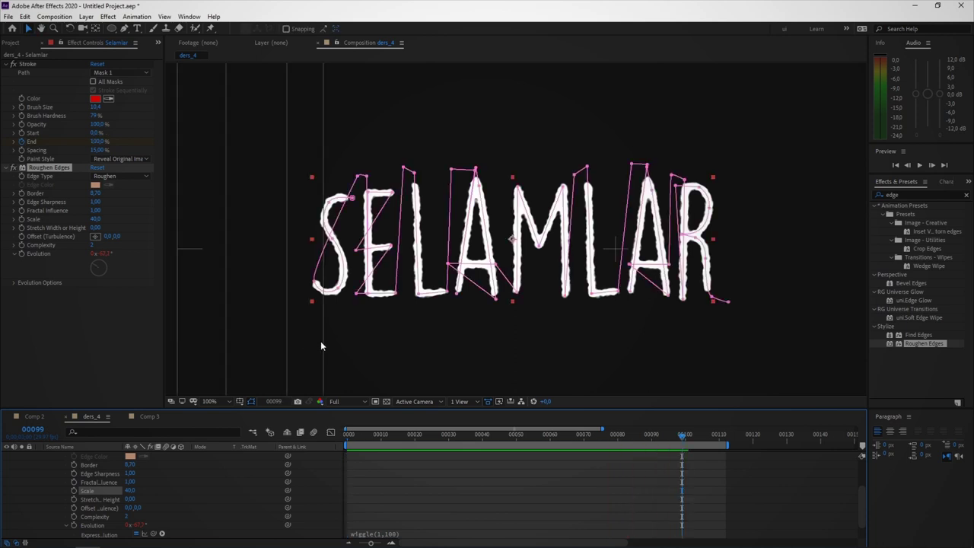
key("comma")
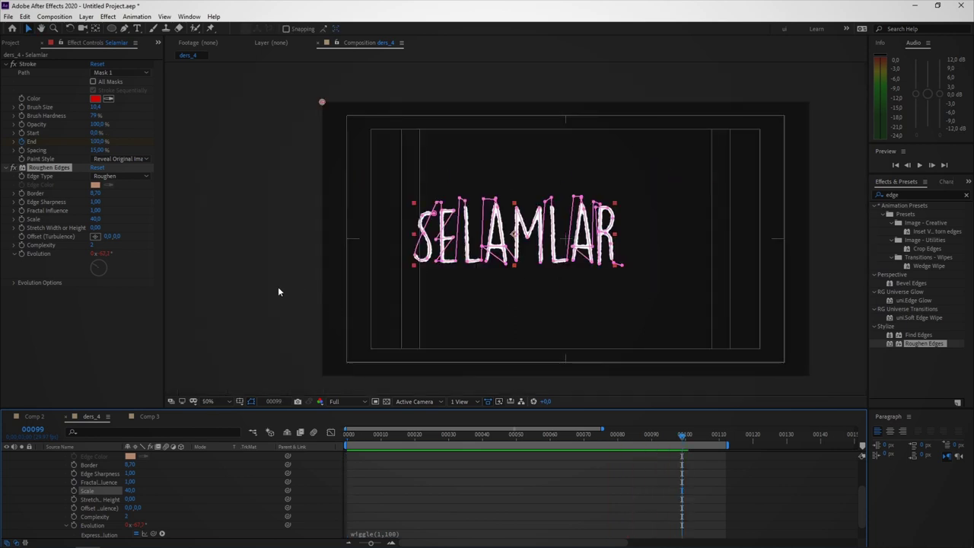